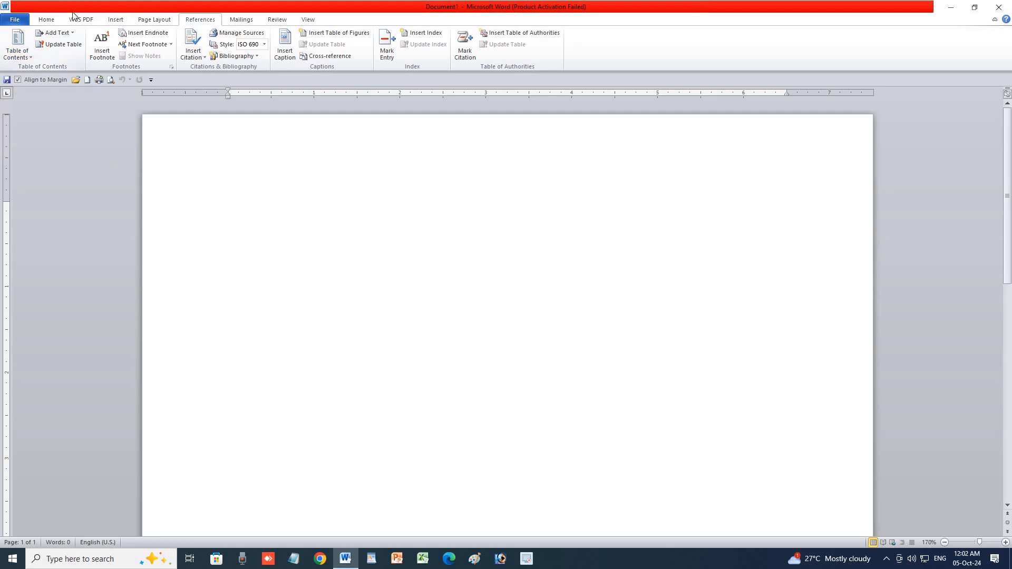
# Insert a blank page after the first page and enter the text "NOTEPAD" on it
pyautogui.click(114, 19)
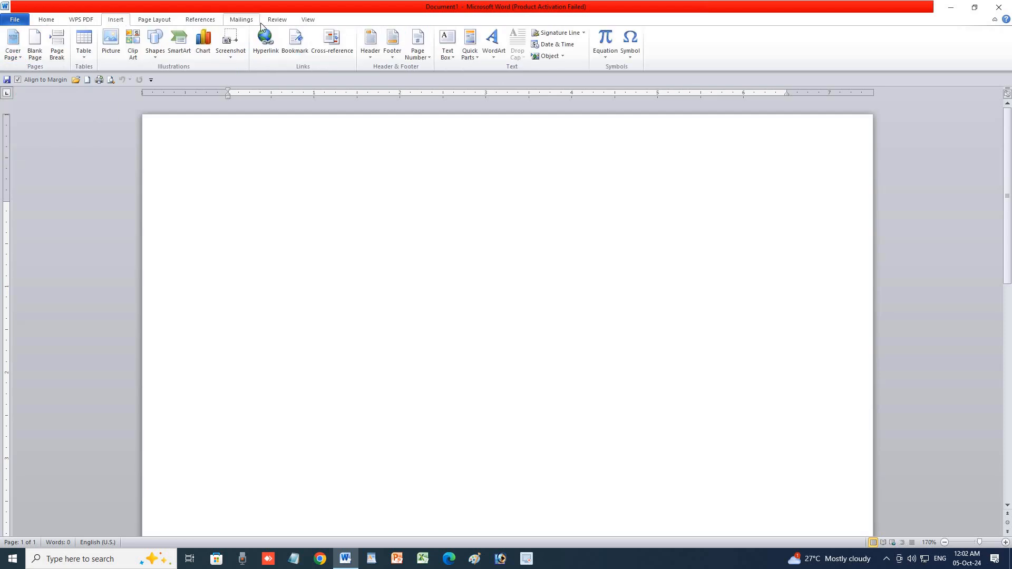
pyautogui.click(199, 19)
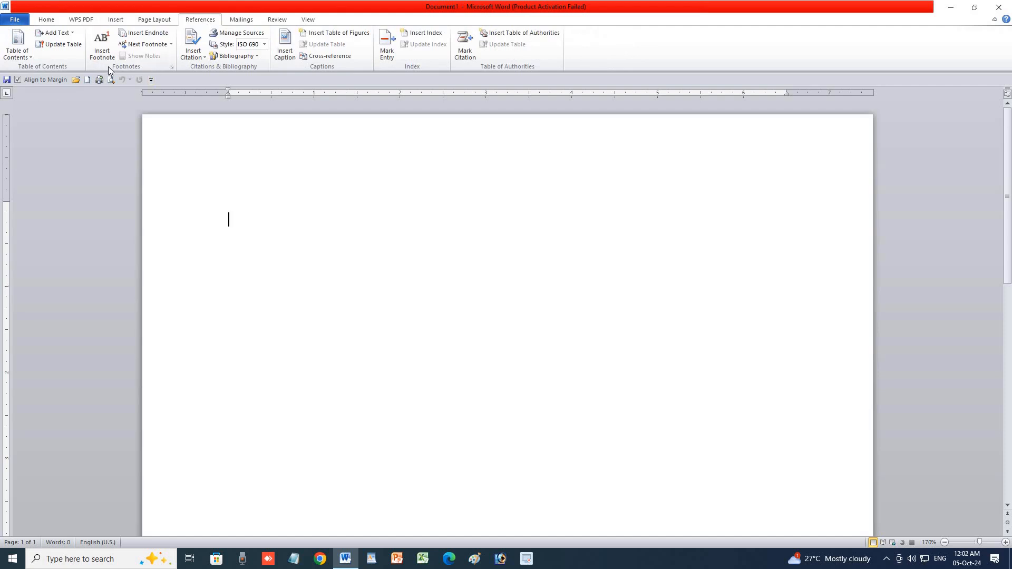
pyautogui.click(115, 20)
pyautogui.click(35, 47)
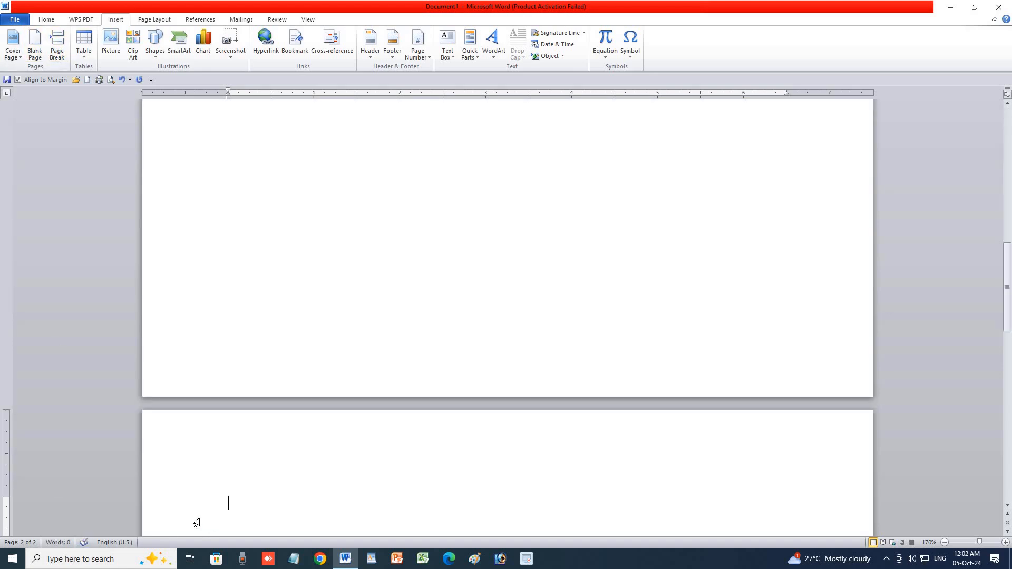
pyautogui.write('NOT')
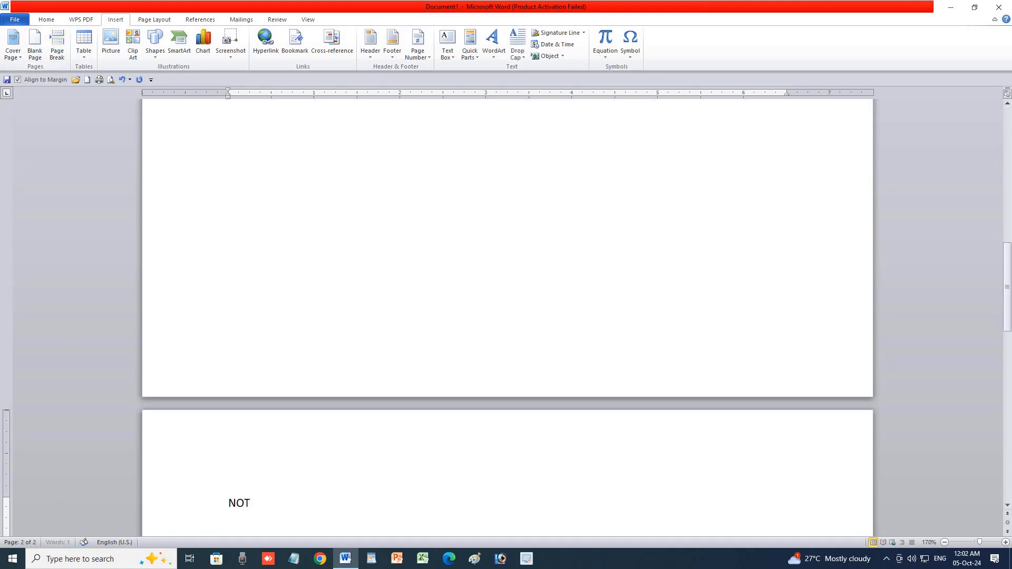
pyautogui.write('EPAD')
# Add two more blank pages, entering "WORDPAD" on the third page and "MSWORD" on the fourth
pyautogui.click(34, 47)
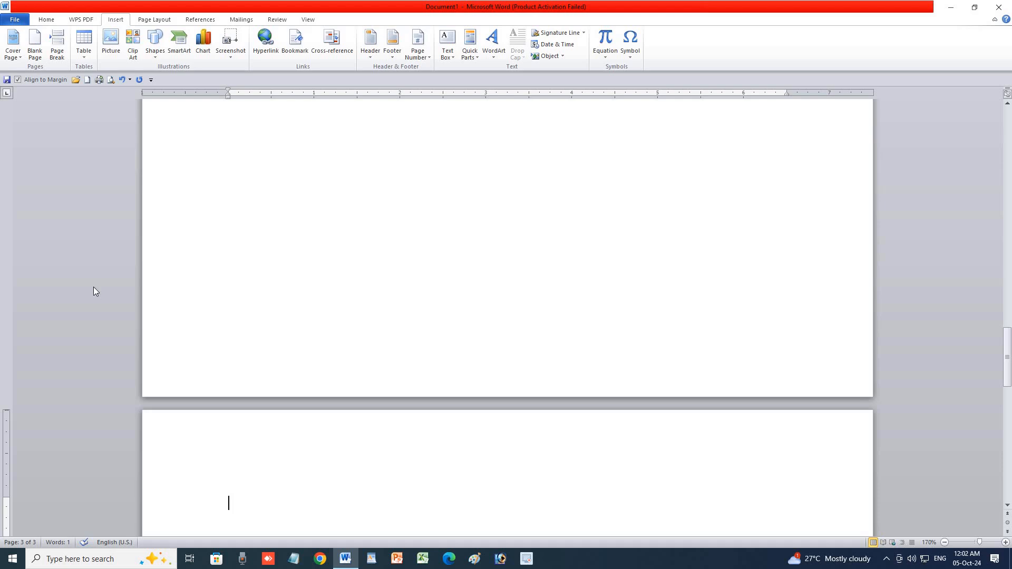
pyautogui.write('WORDP')
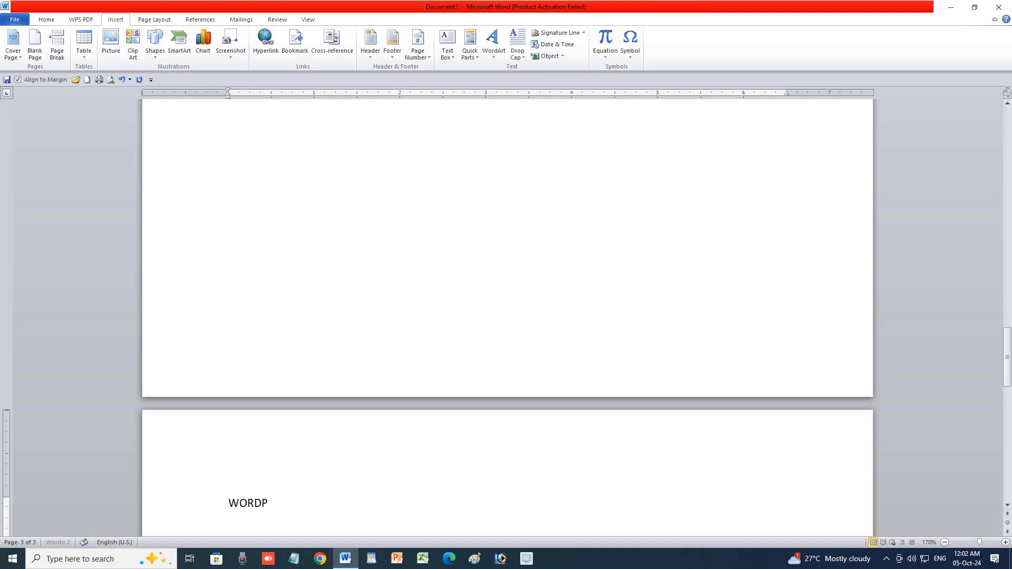
pyautogui.write('AD')
pyautogui.click(37, 44)
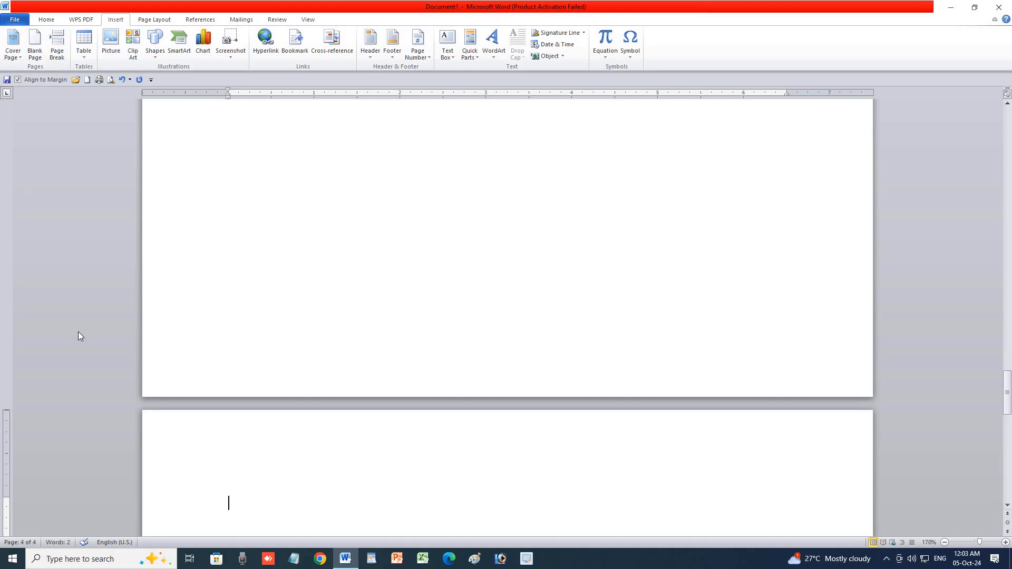
pyautogui.write('MSWORD')
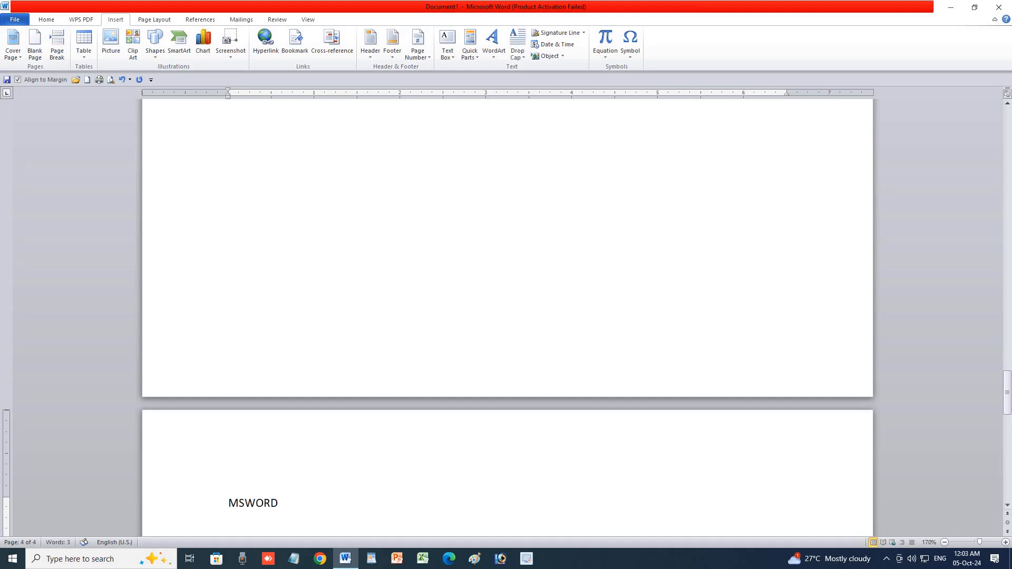
# Apply the Heading 1 style to the MSWORD, WORDPAD and NOTEPAD lines
pyautogui.click(200, 510)
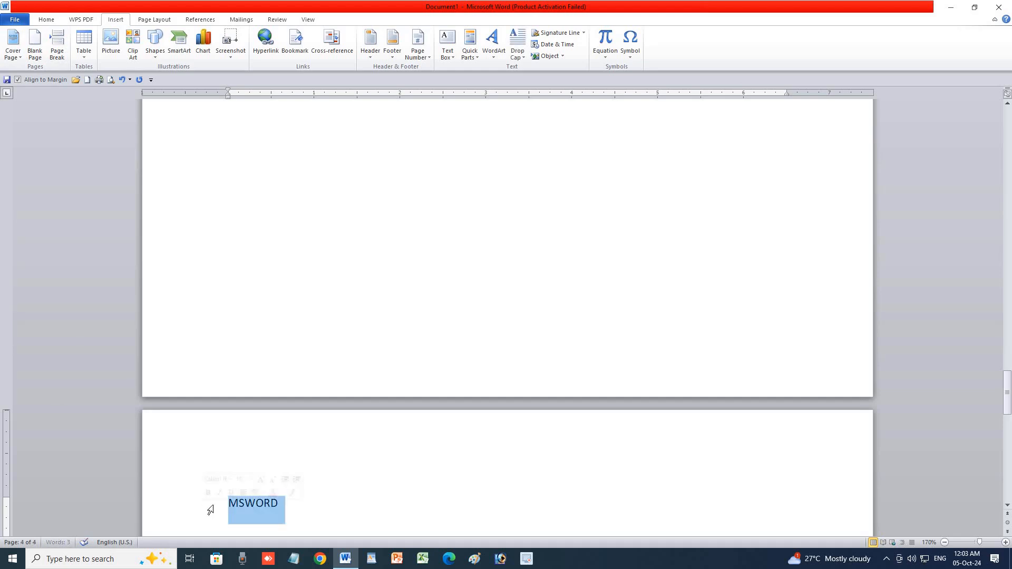
pyautogui.click(46, 20)
pyautogui.click(440, 45)
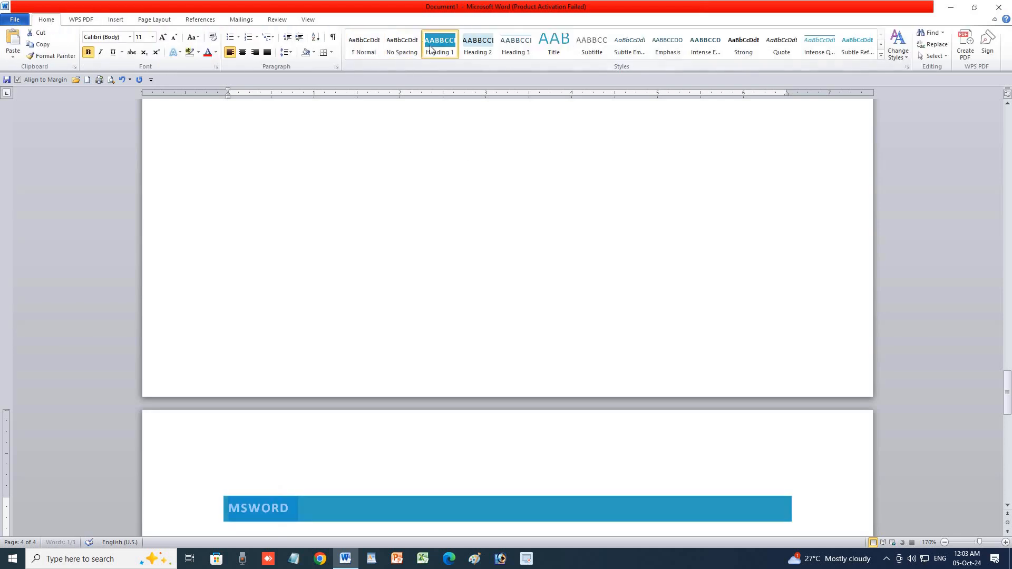
pyautogui.scroll(15, 353, 305)
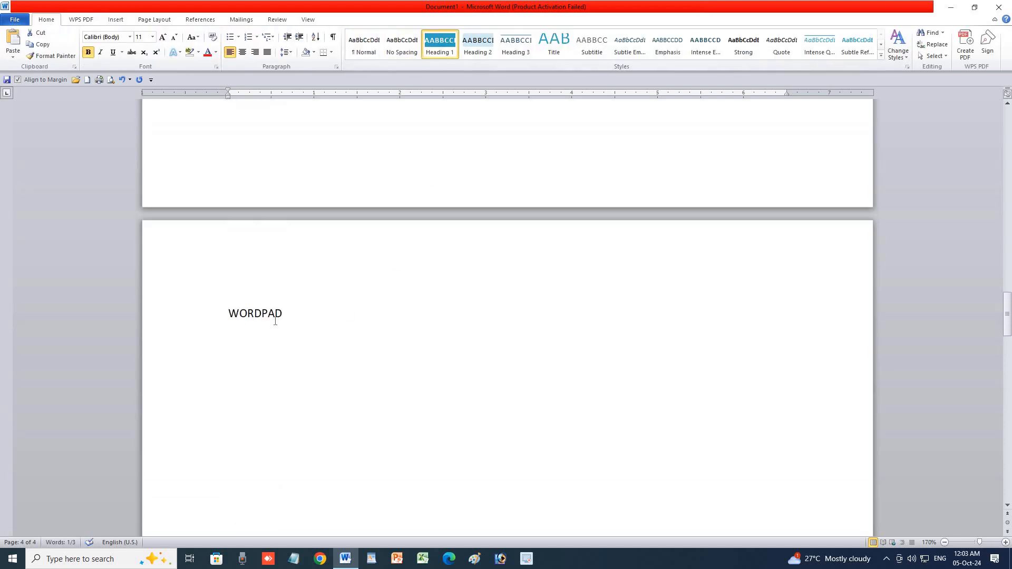
pyautogui.click(204, 325)
pyautogui.click(440, 45)
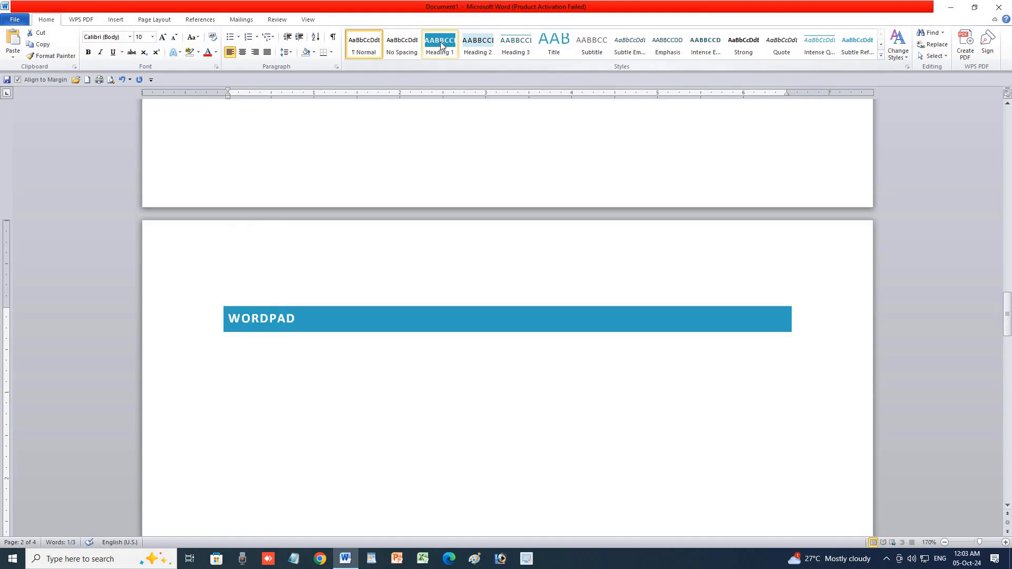
pyautogui.scroll(4, 384, 301)
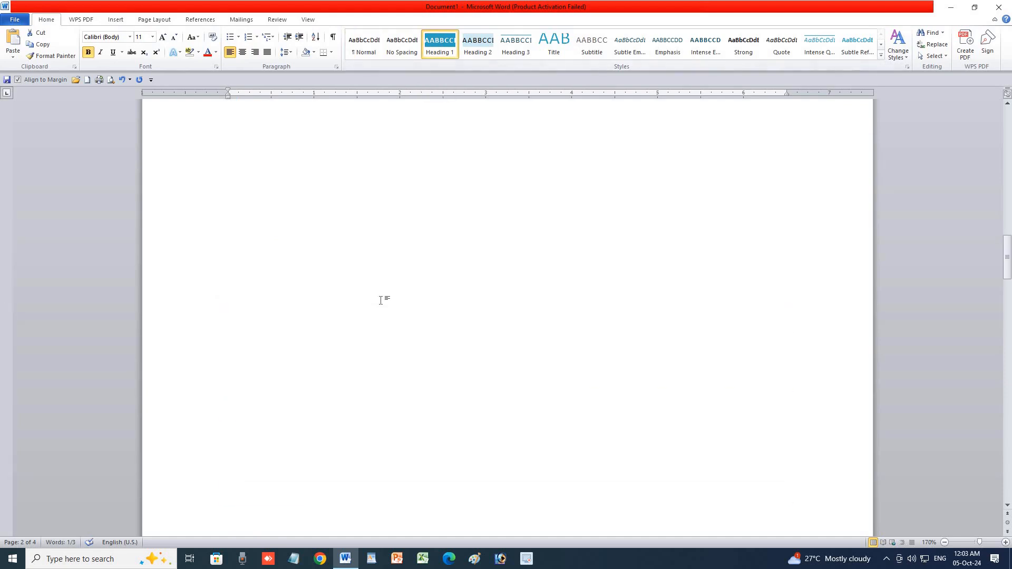
pyautogui.click(204, 173)
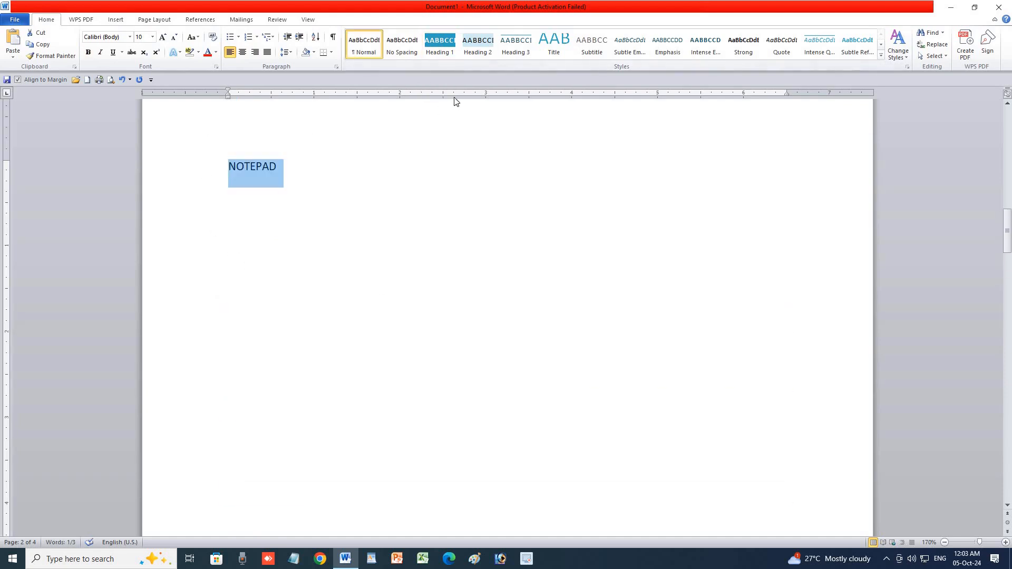
pyautogui.click(442, 52)
# Insert an Automatic Table 2 table of contents on the empty first page
pyautogui.scroll(5, 368, 309)
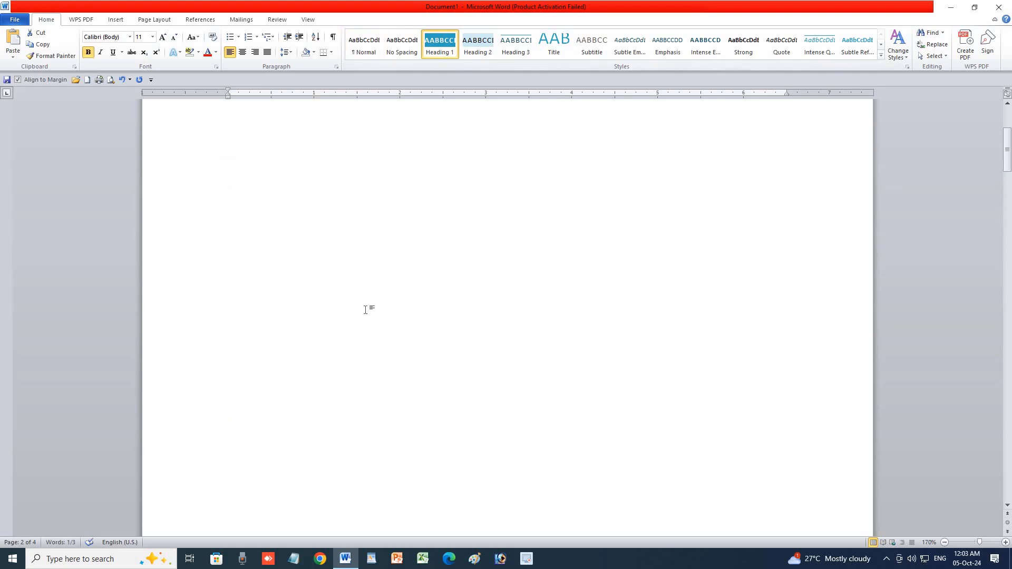
pyautogui.click(301, 247)
pyautogui.click(195, 21)
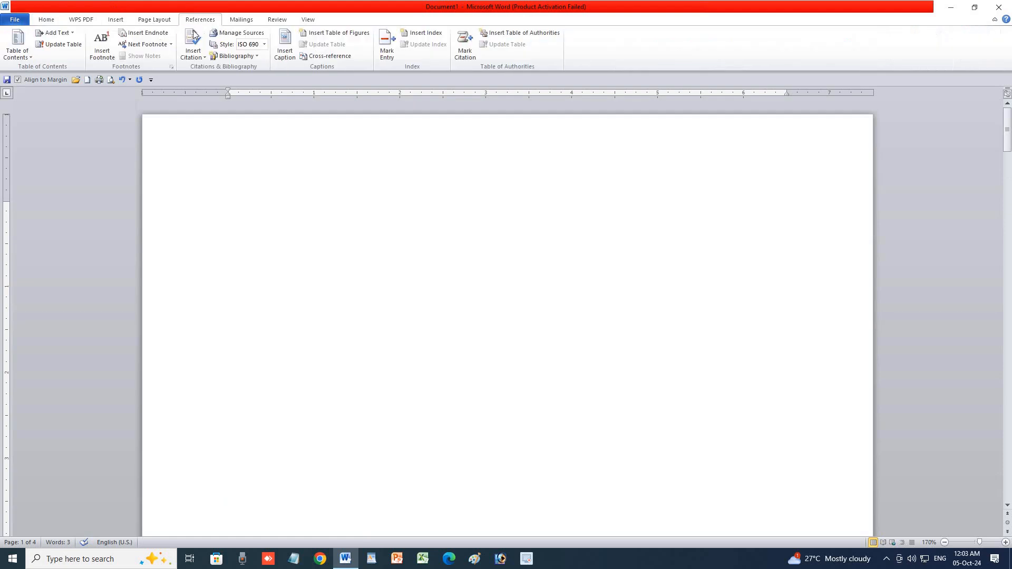
pyautogui.click(17, 46)
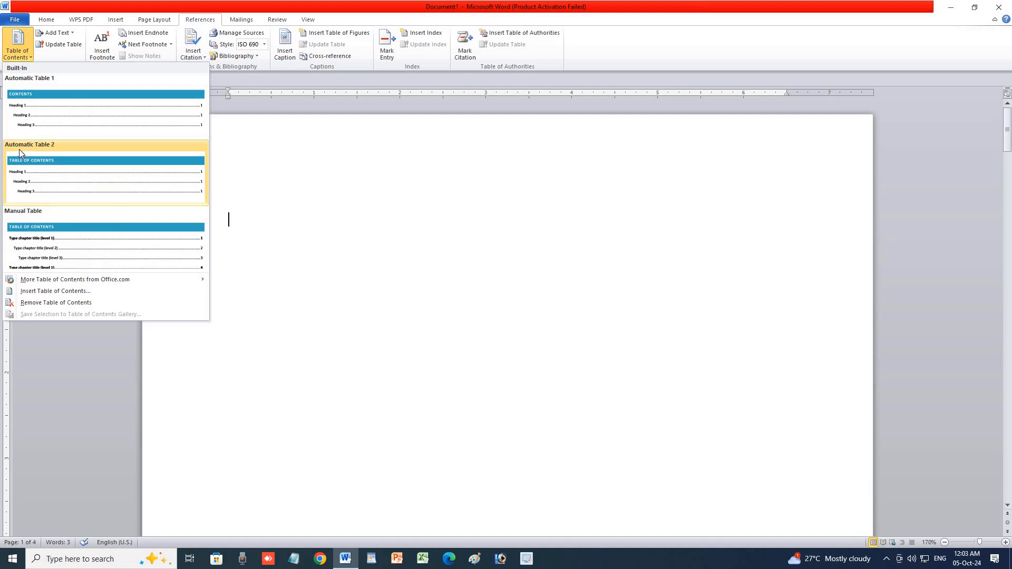
pyautogui.click(88, 177)
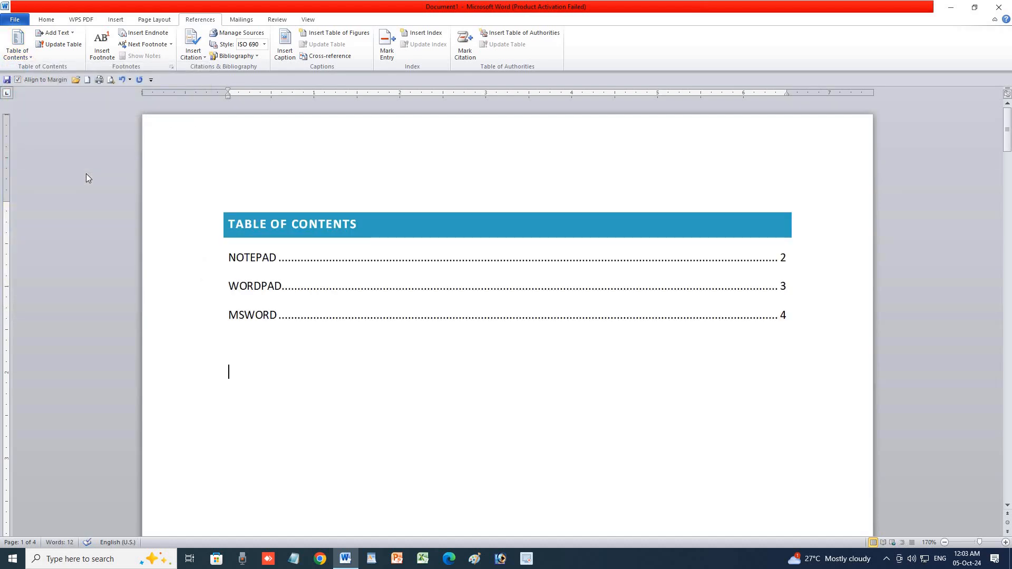
# Add a Level 2 line reading "OK" below the table of contents
pyautogui.click(58, 33)
pyautogui.click(63, 71)
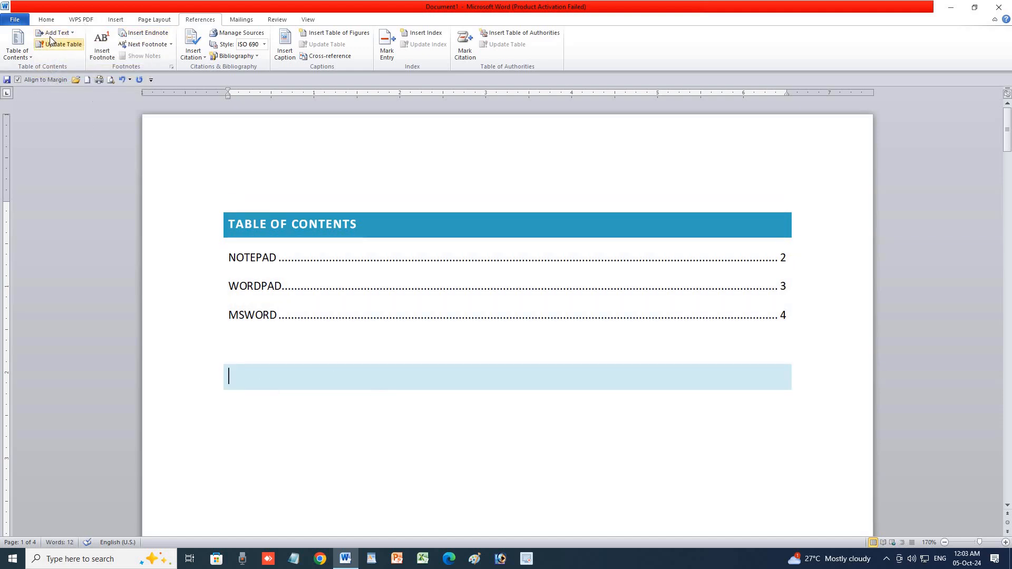
pyautogui.click(70, 36)
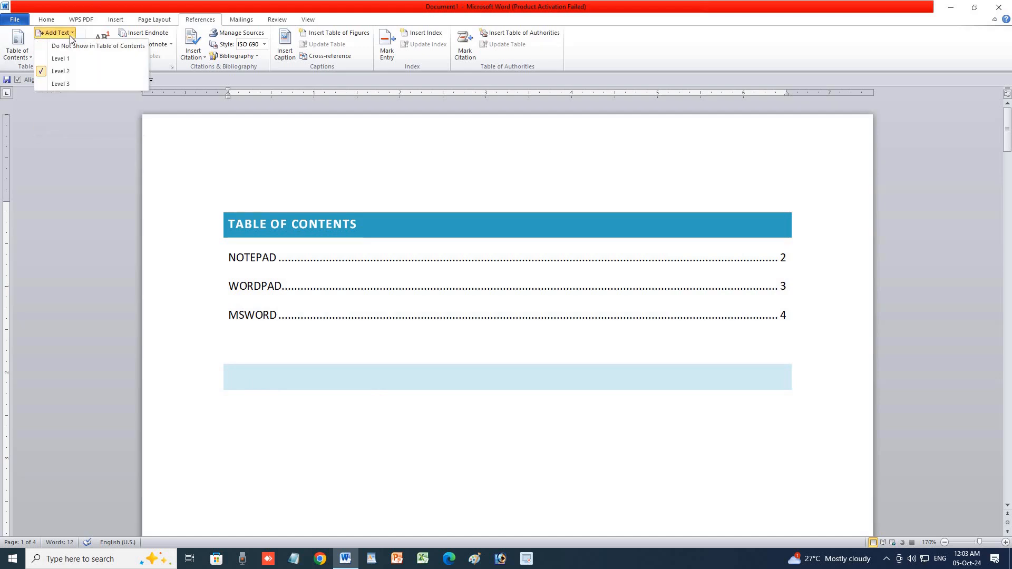
pyautogui.click(63, 82)
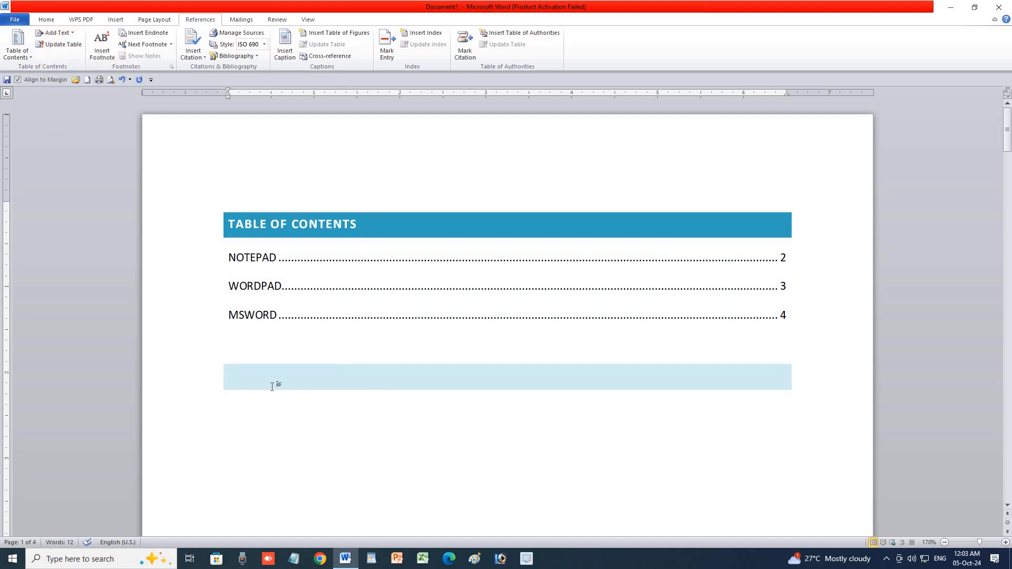
pyautogui.write('OK')
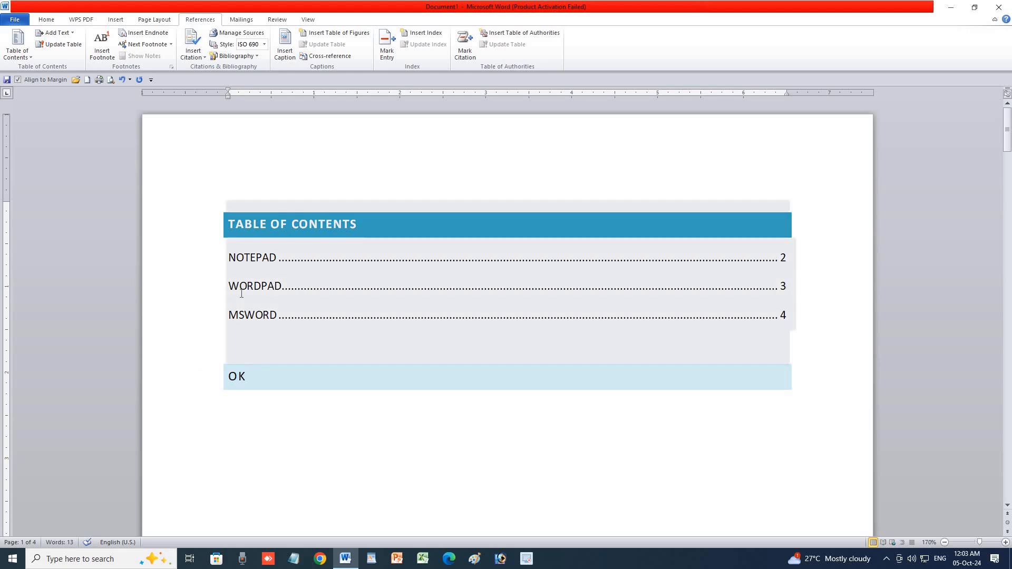
# Update the entire table of contents to include the "OK" line
pyautogui.click(59, 44)
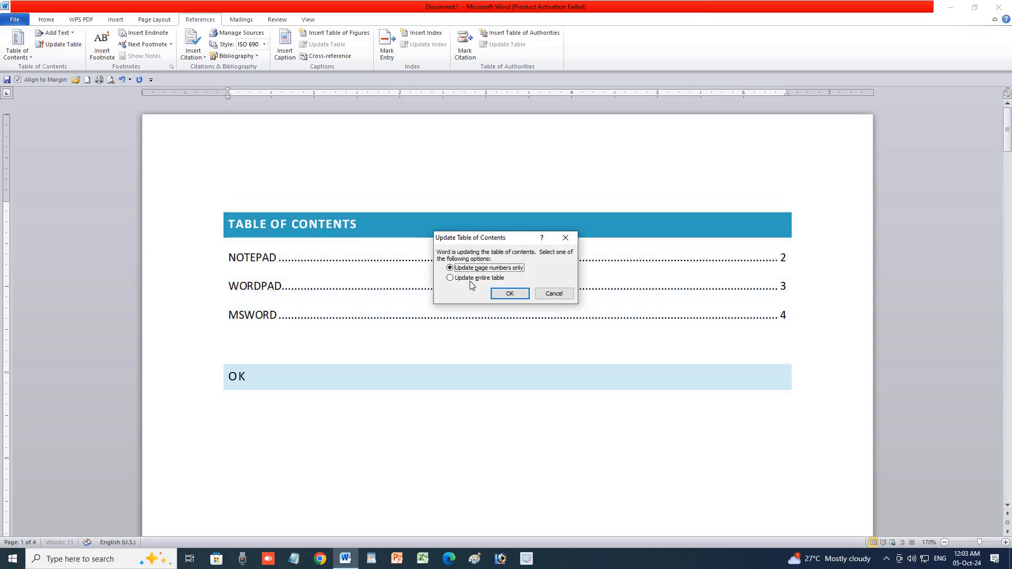
pyautogui.click(470, 281)
pyautogui.press('Return')
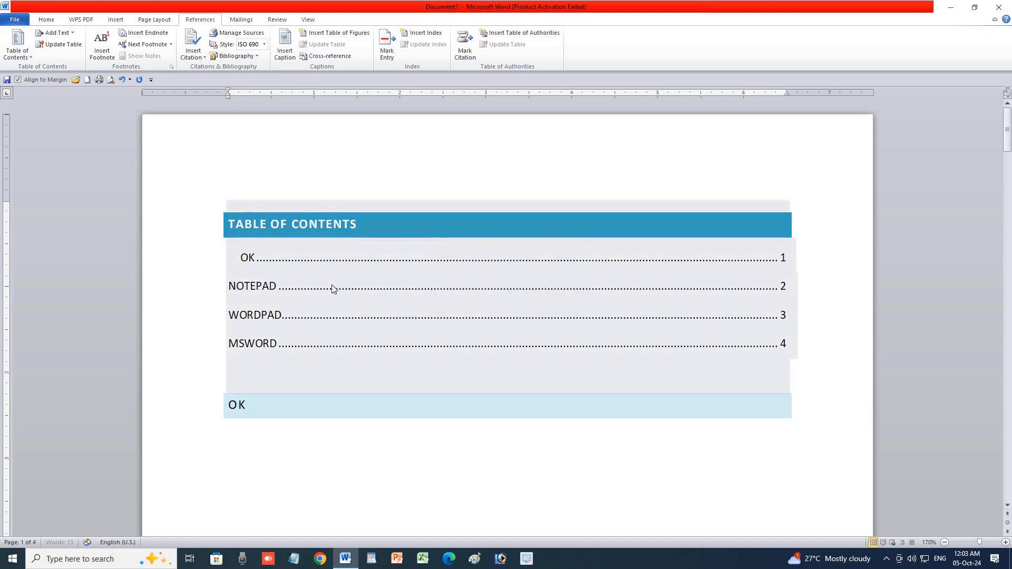
# Raise the added line to Level 1 with the text "OK HI" and update the entire table of contents
pyautogui.click(69, 34)
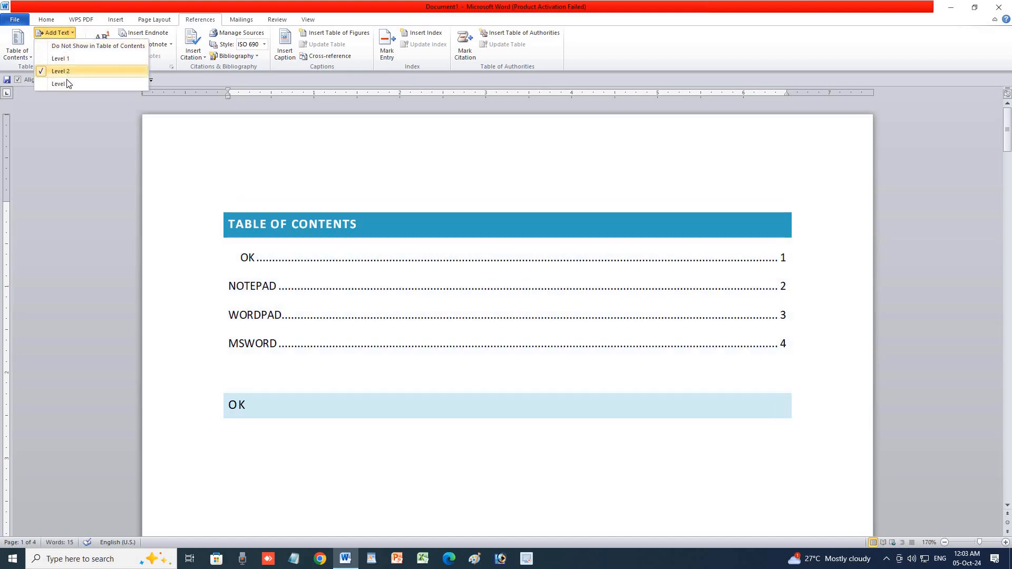
pyautogui.click(62, 59)
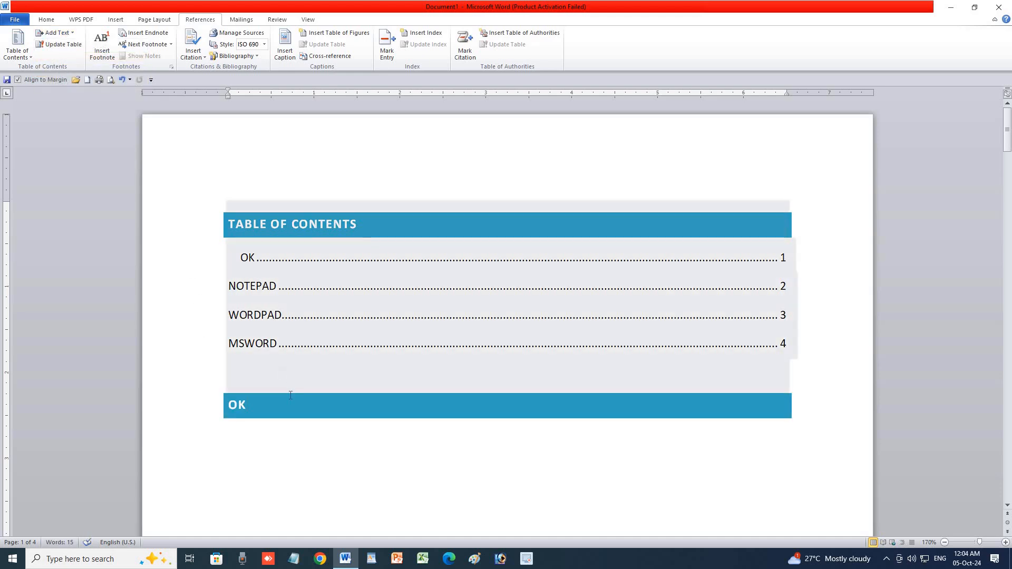
pyautogui.write('HI')
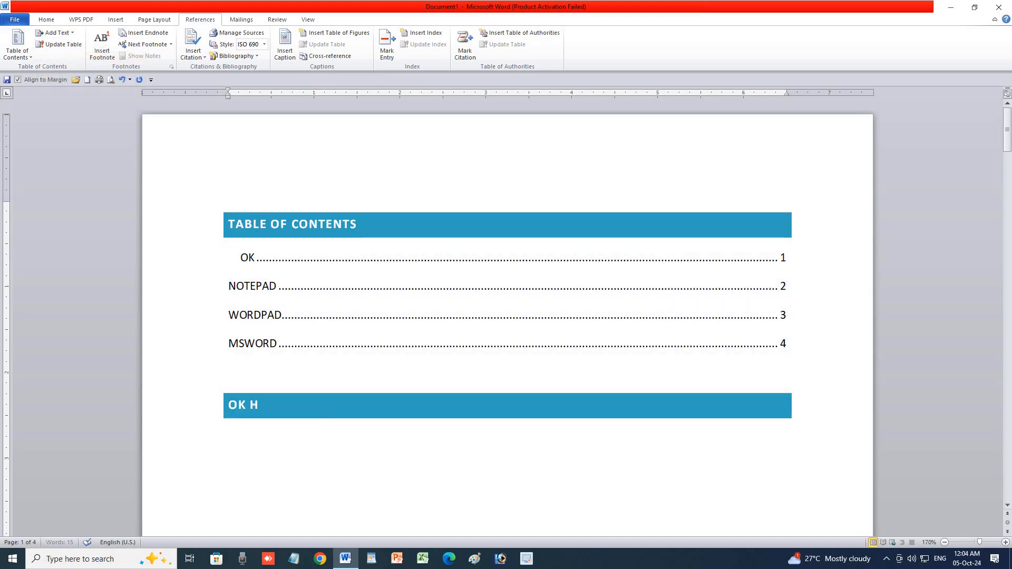
pyautogui.click(58, 44)
pyautogui.click(498, 294)
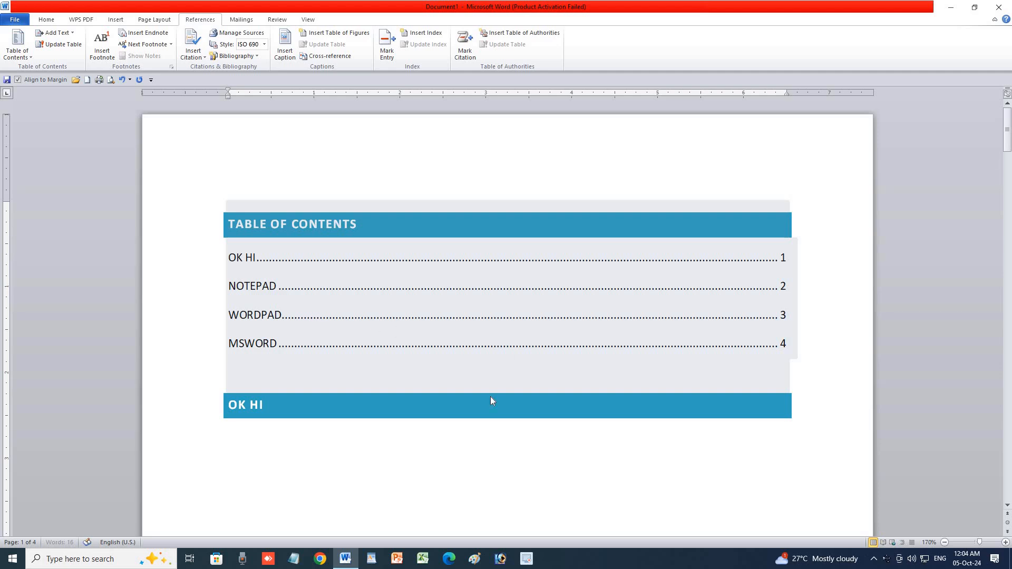
# Undo the "OK HI" line together with its level changes and the table of contents updates
pyautogui.hotkey('ctrl', 'z')
pyautogui.hotkey('ctrl', 'z')
pyautogui.hotkey('ctrl', 'z')
pyautogui.hotkey('ctrl', 'z')
pyautogui.hotkey('ctrl', 'z')
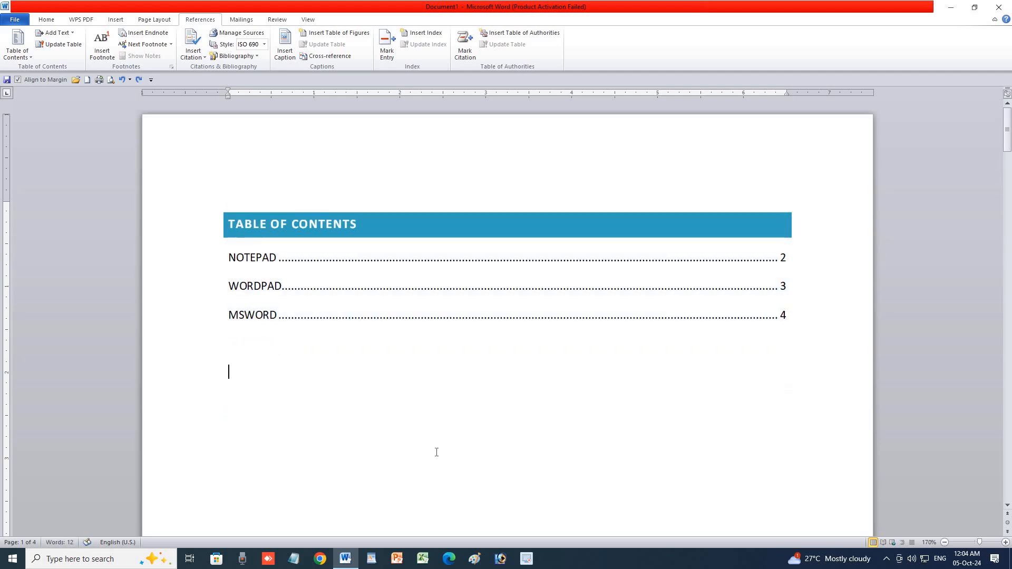
# Extend the heading on the second page to "NOTEPAD KAKA"
pyautogui.scroll(-10, 279, 266)
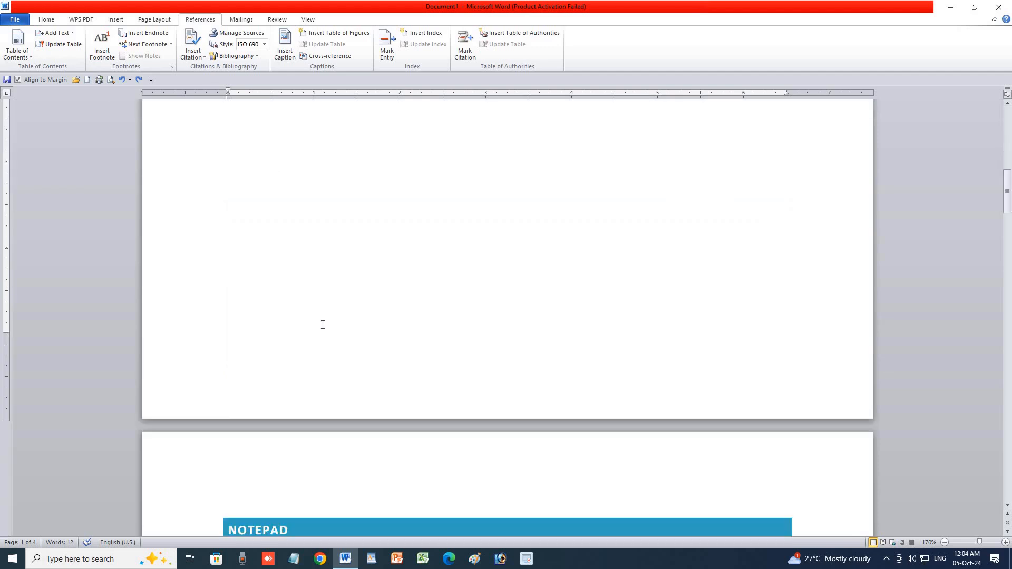
pyautogui.write('K')
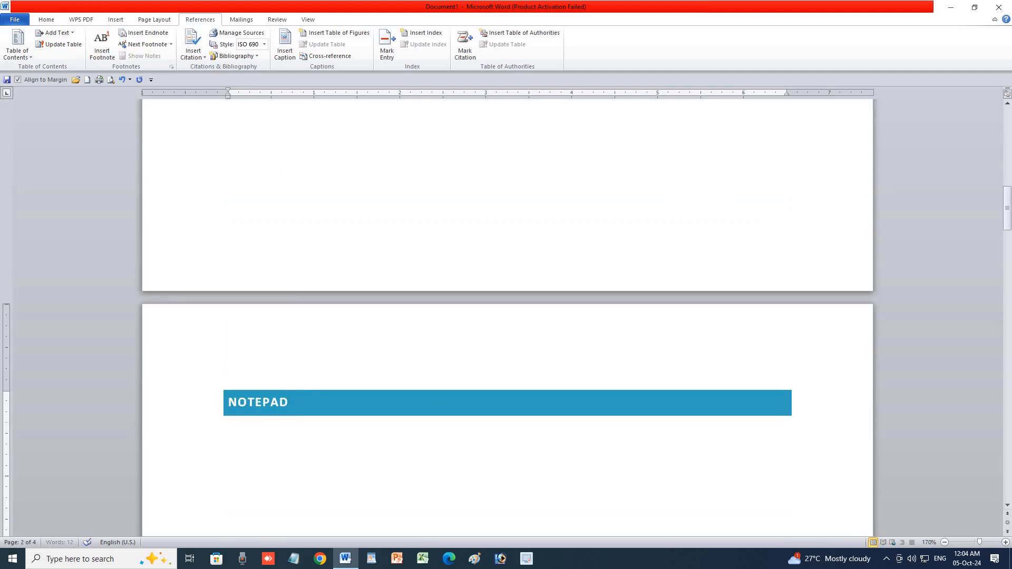
pyautogui.write('AKA')
# Update the entire table of contents on the first page to reflect the edited NOTEPAD heading
pyautogui.scroll(10, 290, 246)
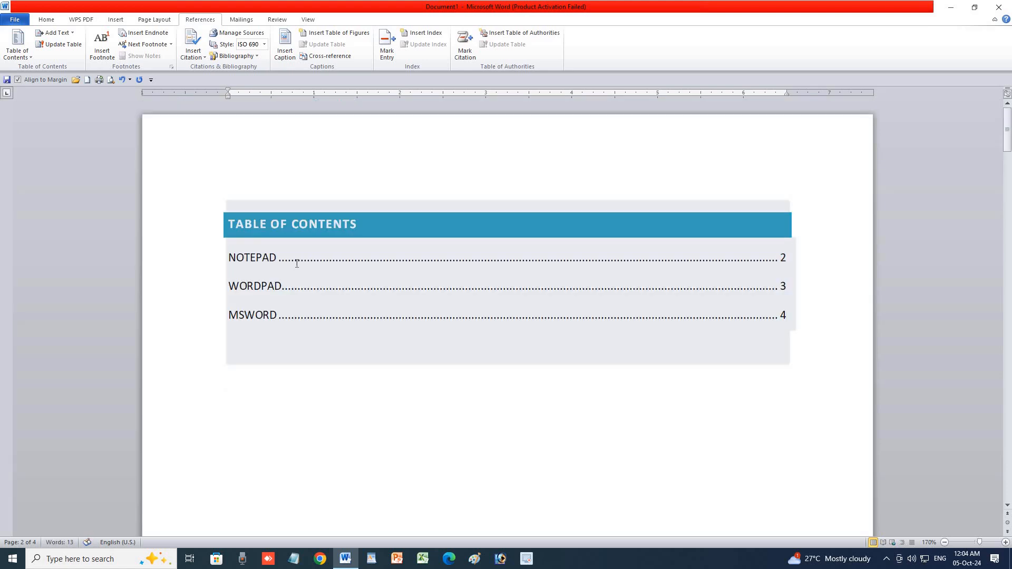
pyautogui.click(323, 383)
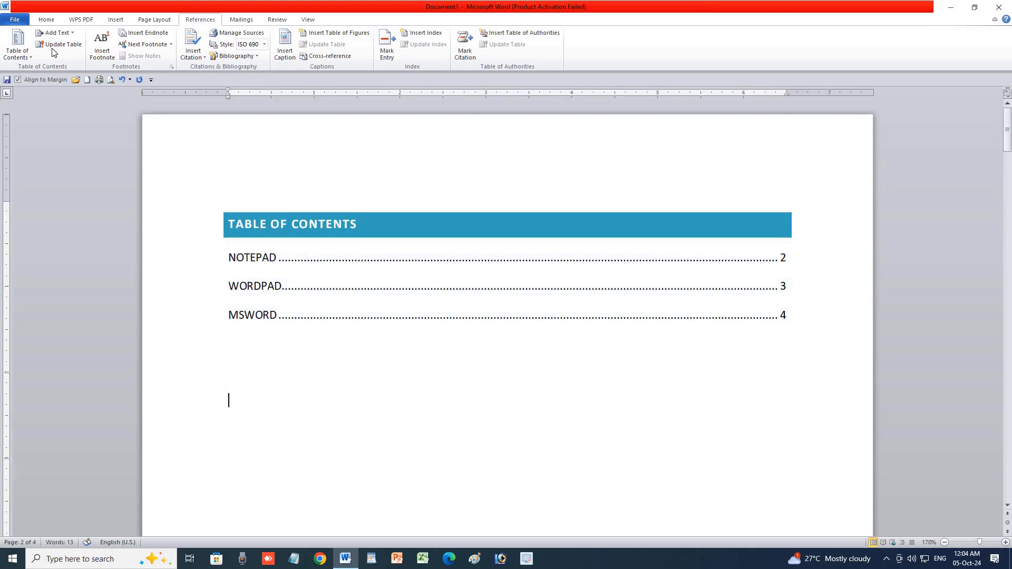
pyautogui.click(64, 44)
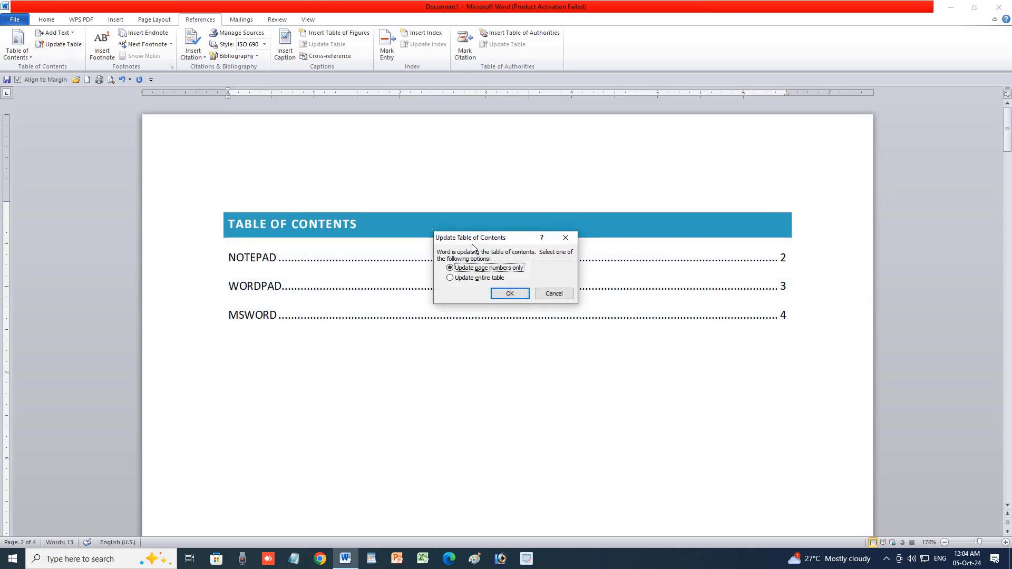
pyautogui.click(501, 298)
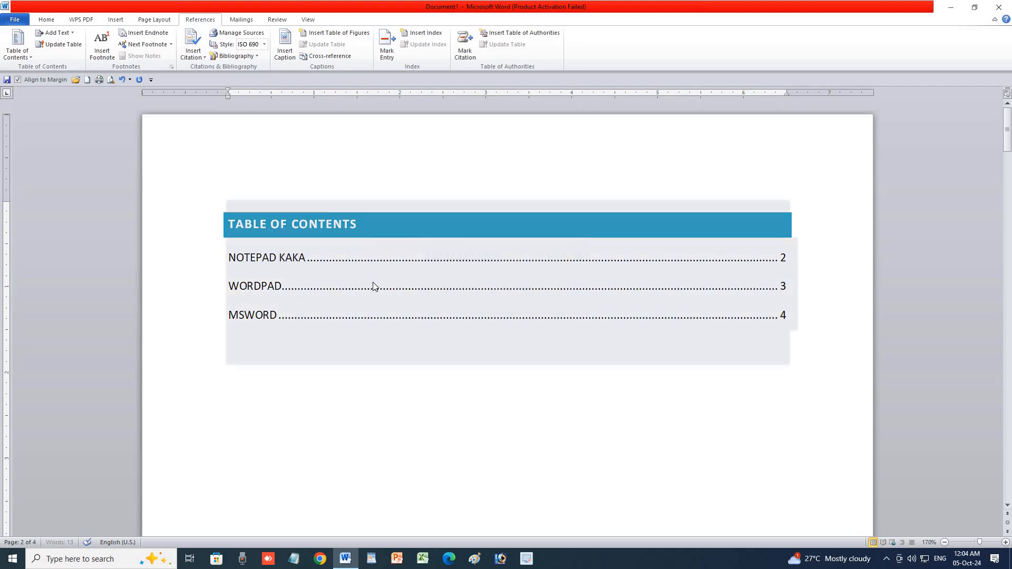
pyautogui.click(67, 34)
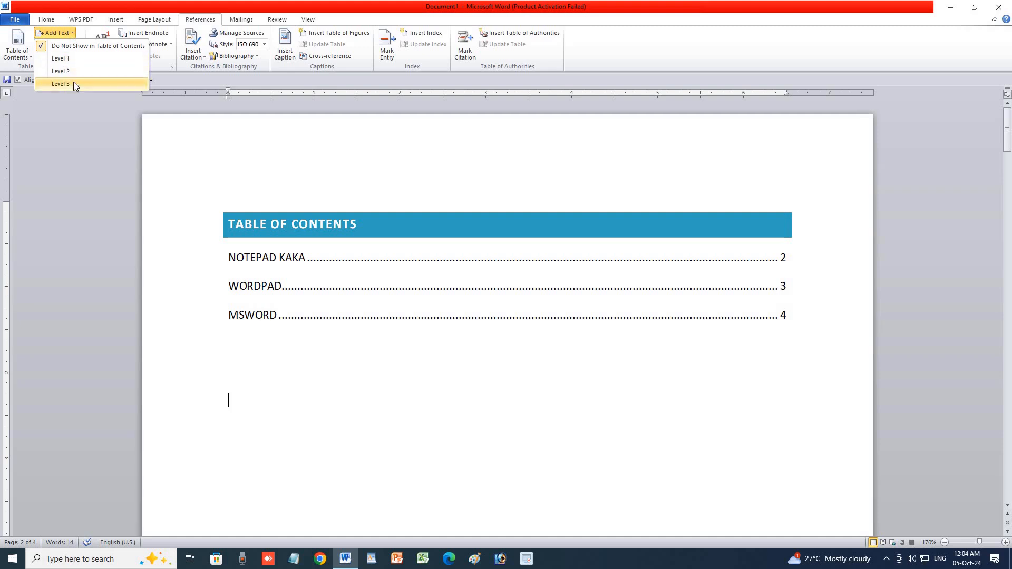
pyautogui.click(68, 35)
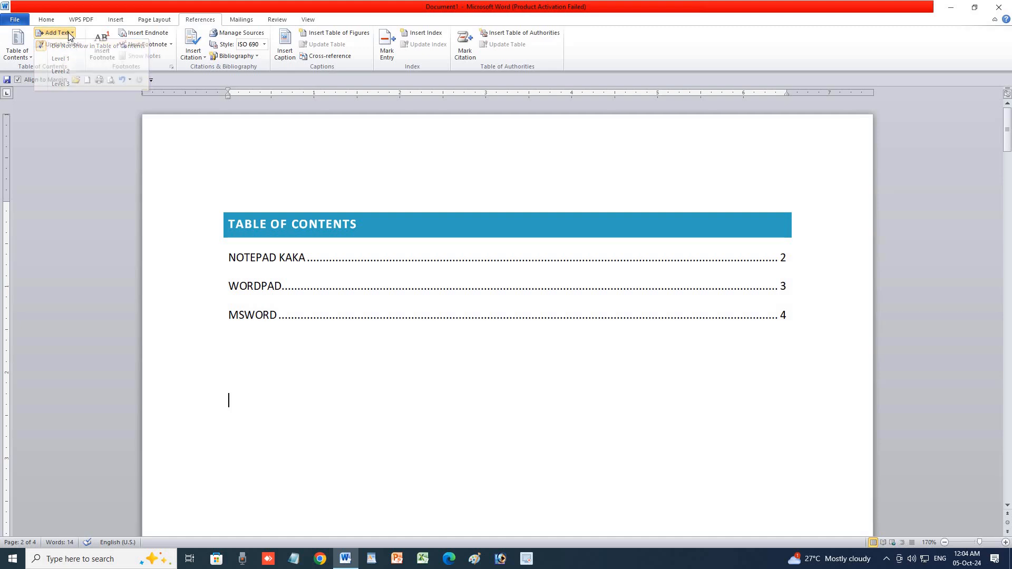
pyautogui.click(16, 60)
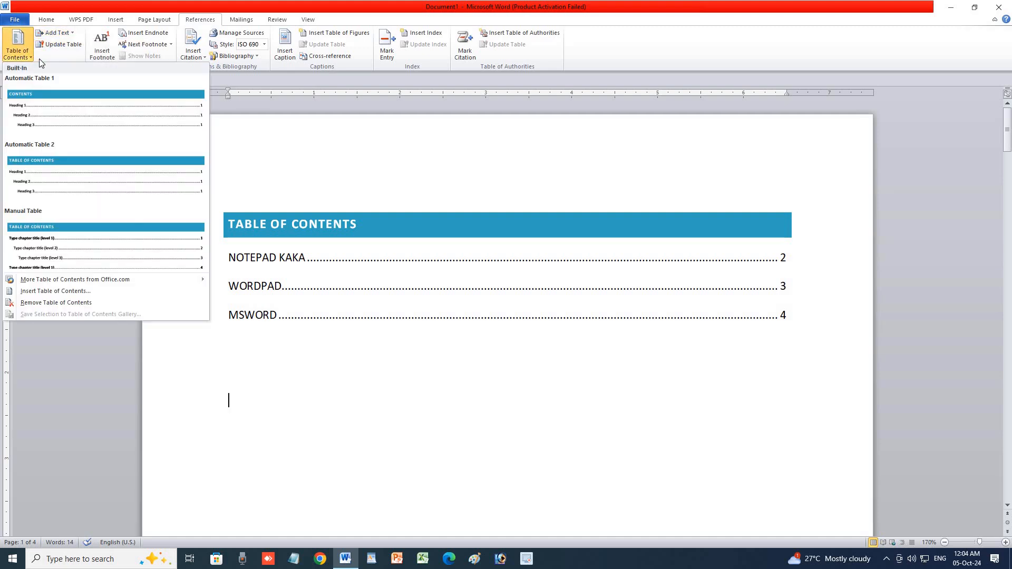
pyautogui.click(33, 56)
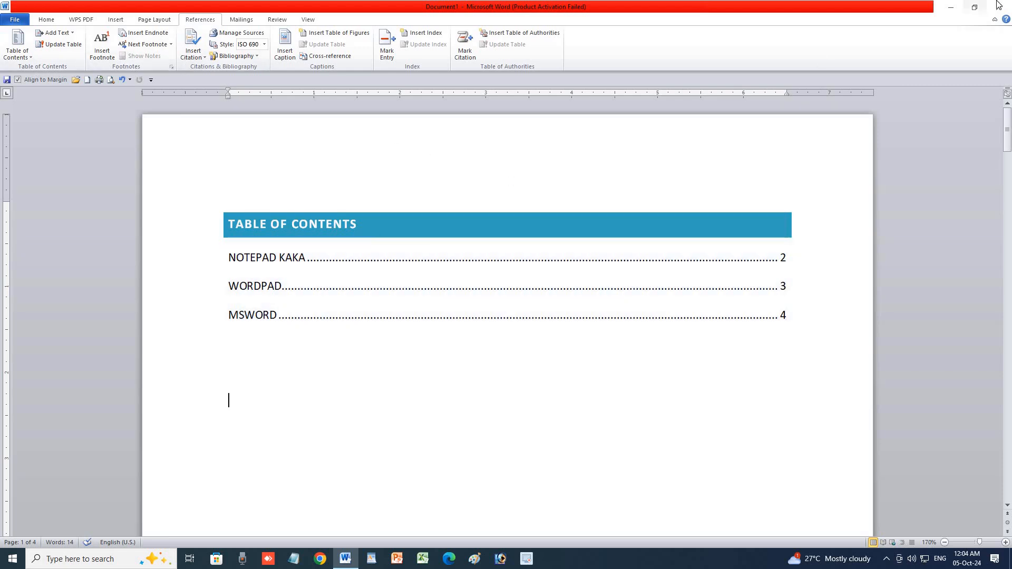
# Close the current document without saving and open a new blank document in a maximized Word window
pyautogui.hotkey('alt', 'F4')
pyautogui.click(497, 293)
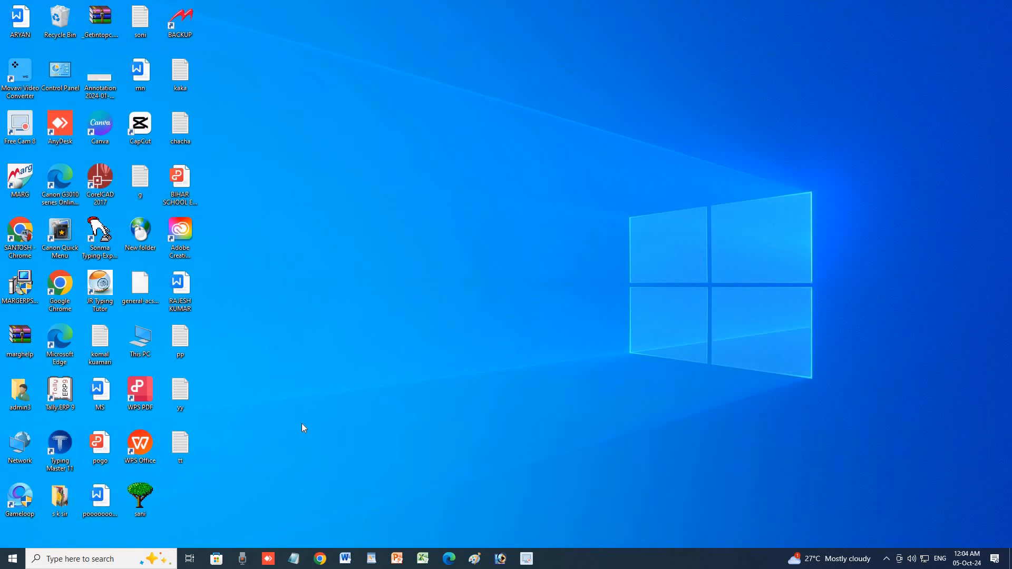
pyautogui.click(345, 558)
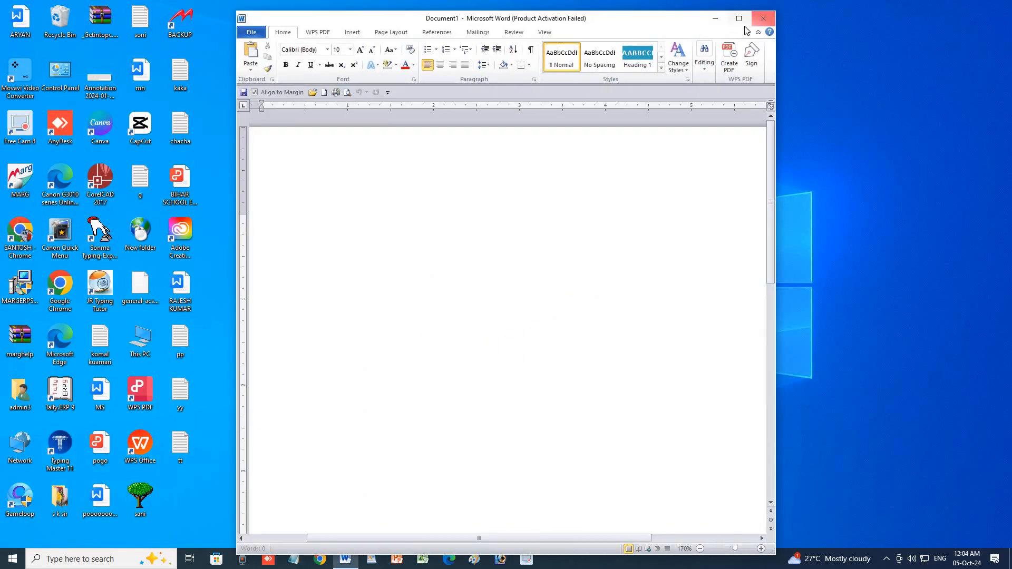
pyautogui.click(627, 179)
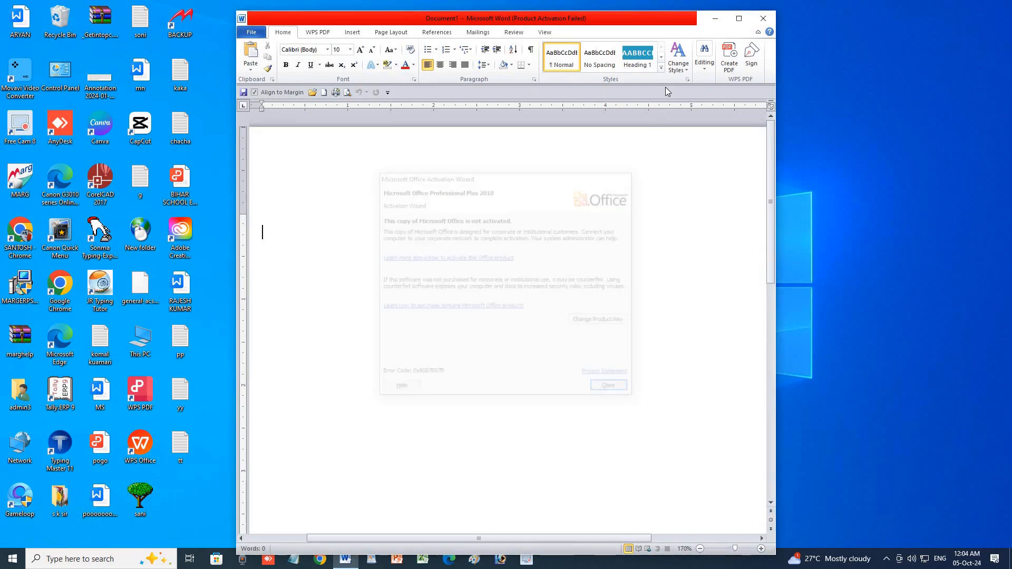
pyautogui.click(737, 19)
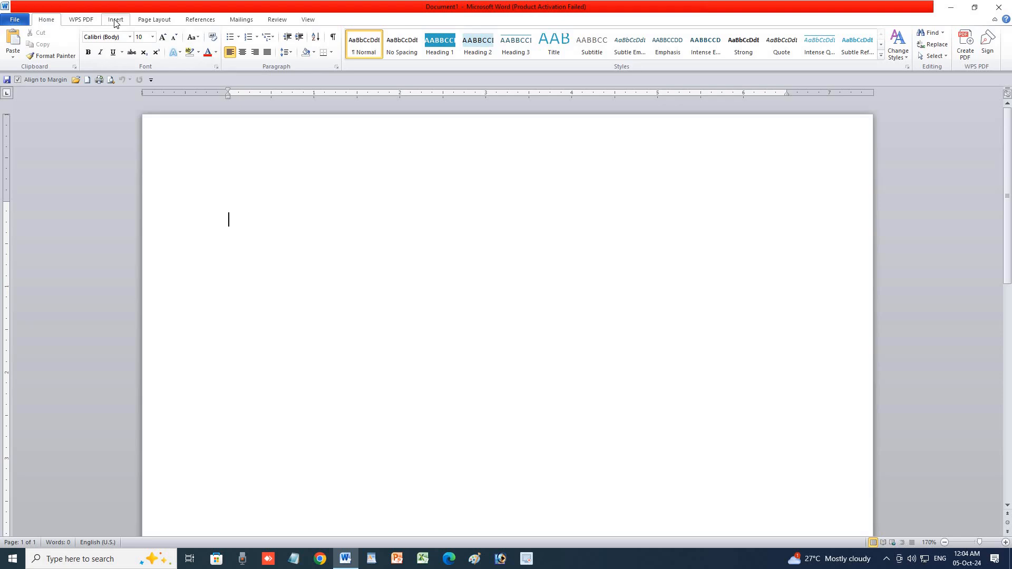
# Insert a footnote on the blank page and repeat its 1 mark inside the note area
pyautogui.click(200, 19)
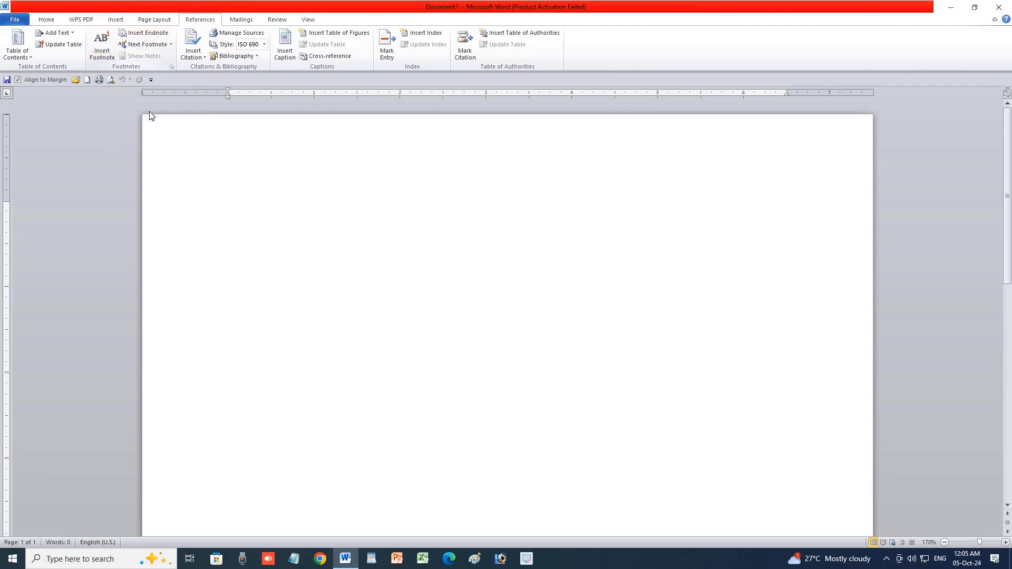
pyautogui.click(104, 45)
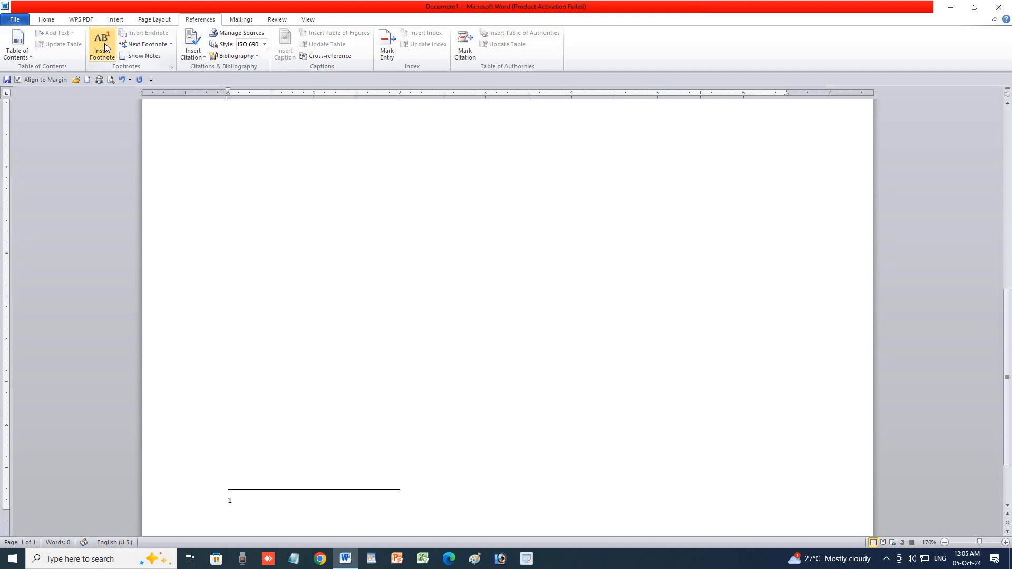
pyautogui.scroll(-2, 187, 422)
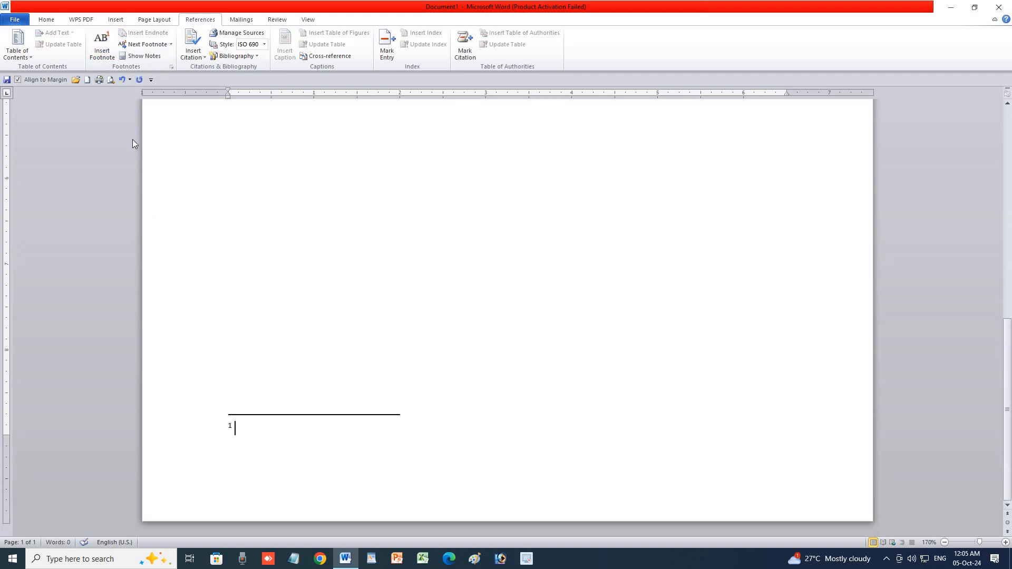
pyautogui.click(103, 52)
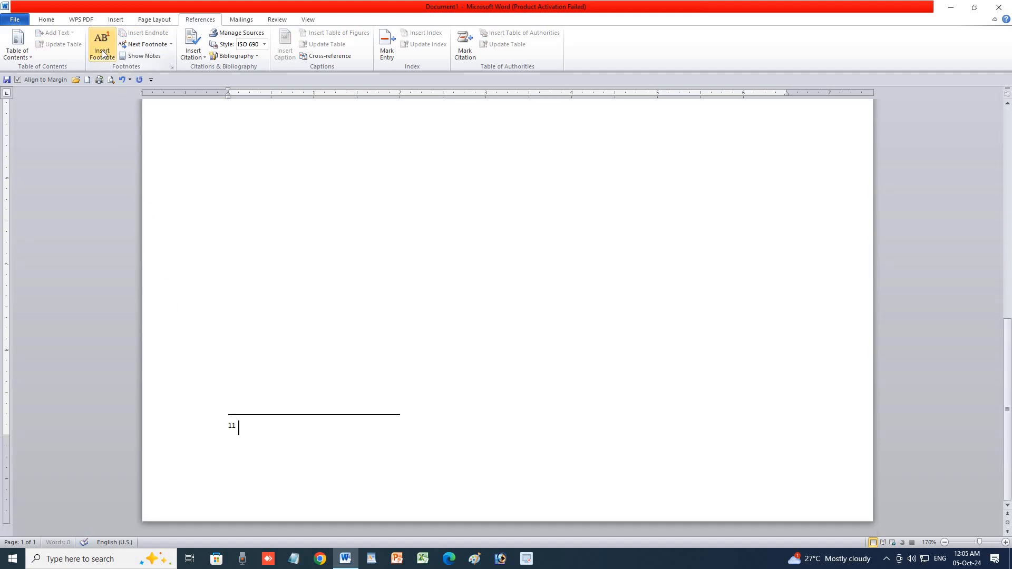
pyautogui.click(145, 44)
# Return to the footnote reference in the body text and insert an endnote there, repeating its i mark inside the note area
pyautogui.click(171, 43)
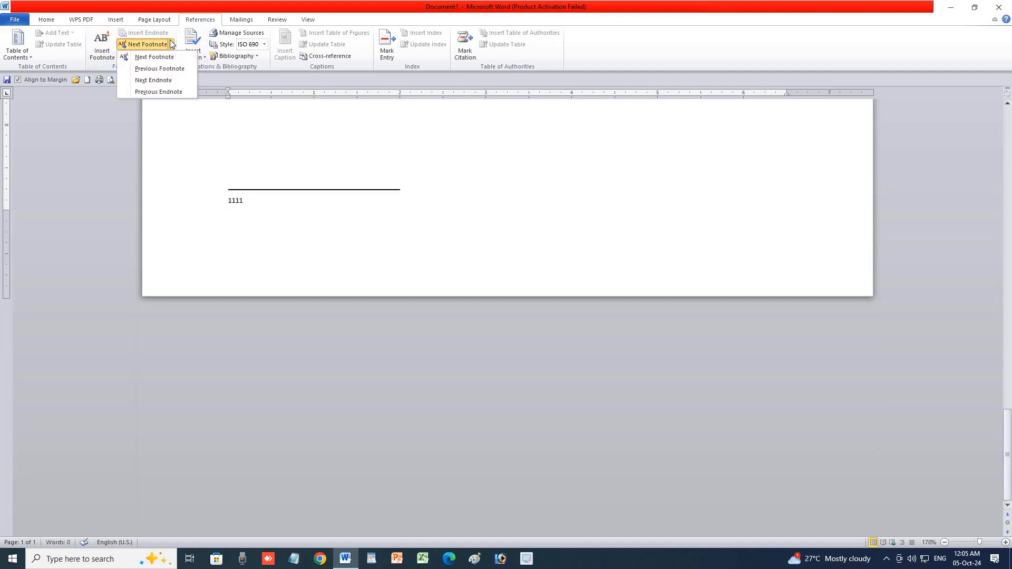
pyautogui.click(170, 92)
pyautogui.scroll(2, 246, 168)
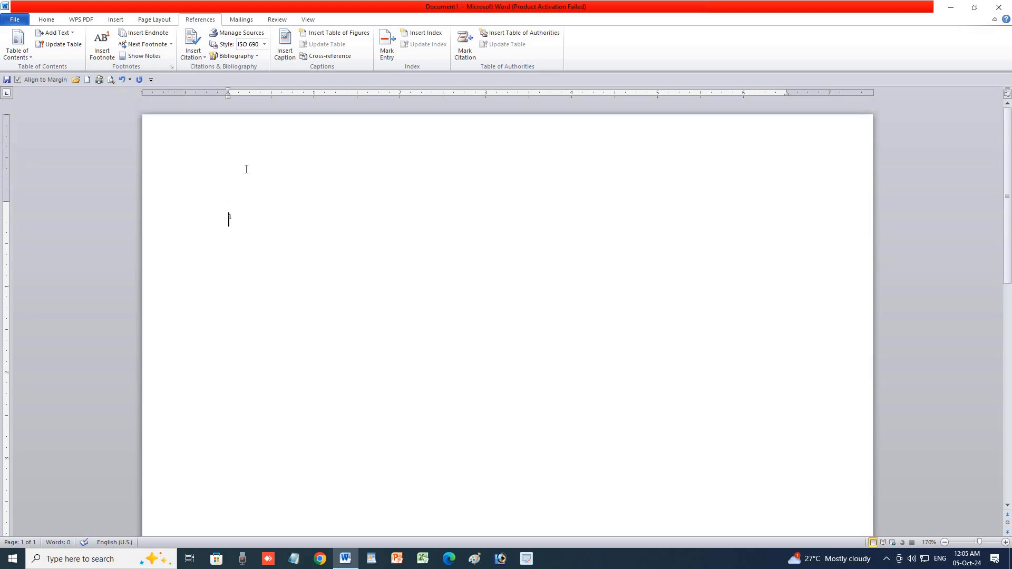
pyautogui.click(168, 48)
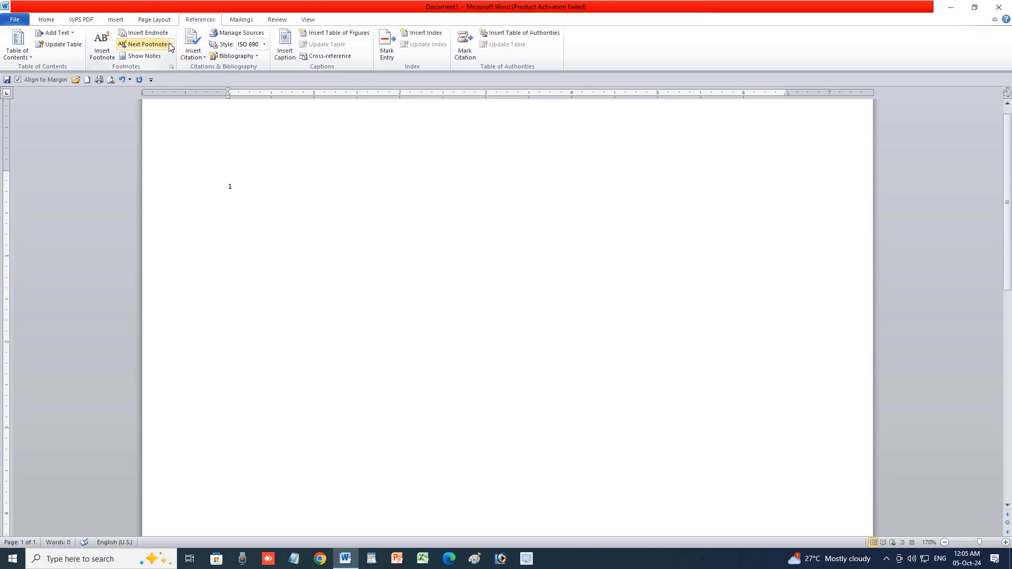
pyautogui.click(171, 46)
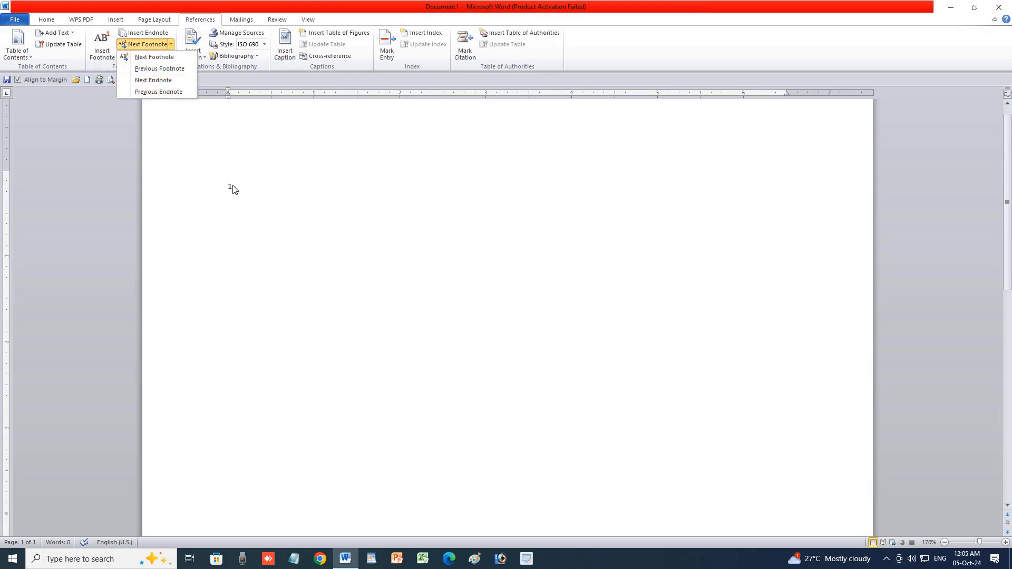
pyautogui.click(169, 80)
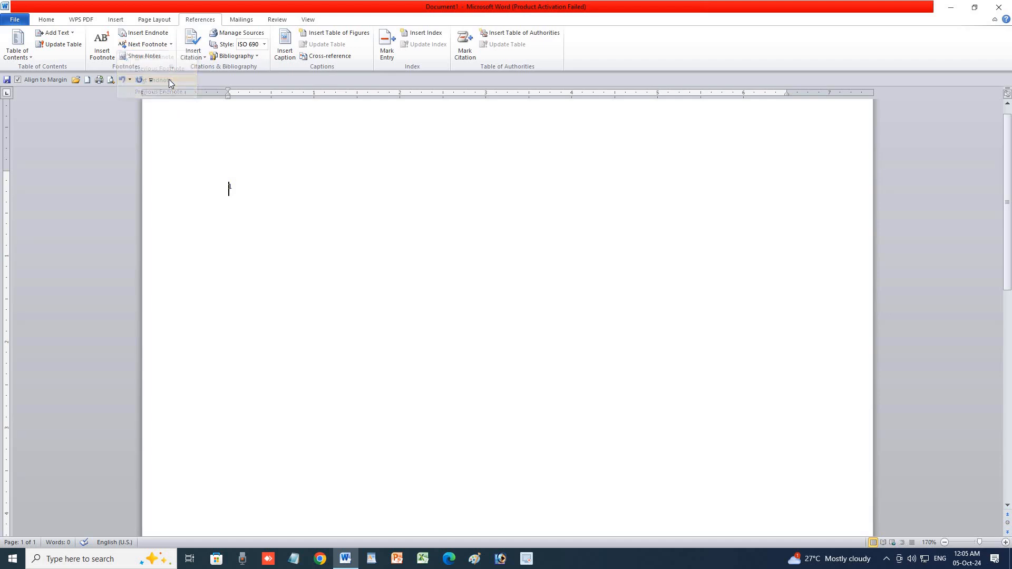
pyautogui.click(156, 35)
pyautogui.write('iii')
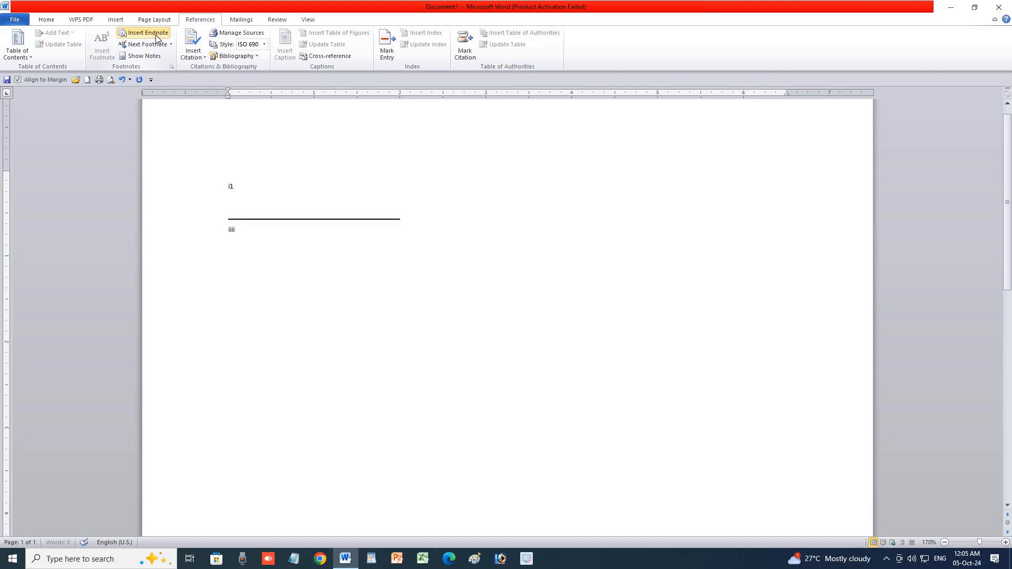
pyautogui.write('i')
# Jump from the endnote to the next footnote reference and to the next endnote reference in the body text
pyautogui.click(170, 44)
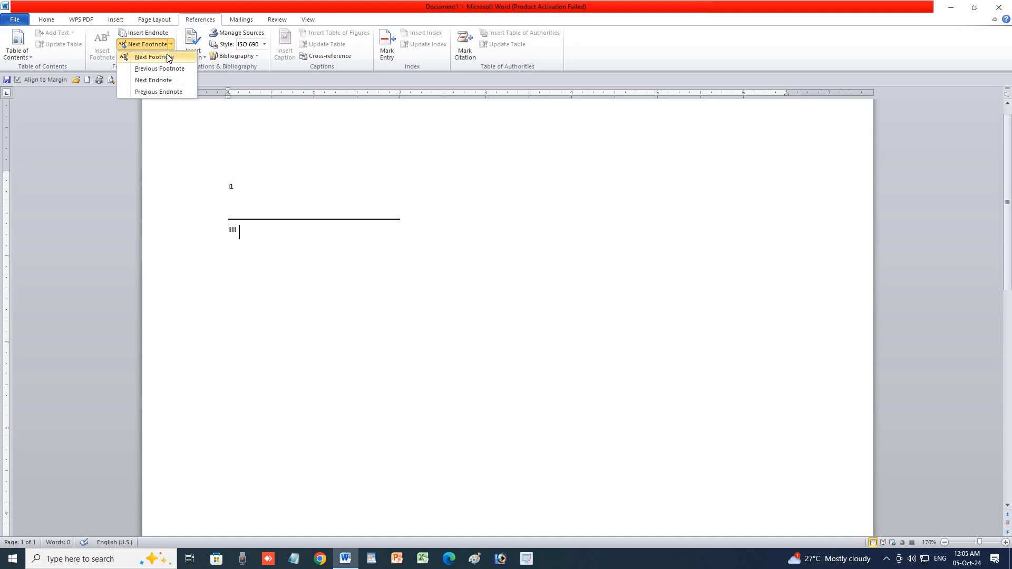
pyautogui.click(163, 57)
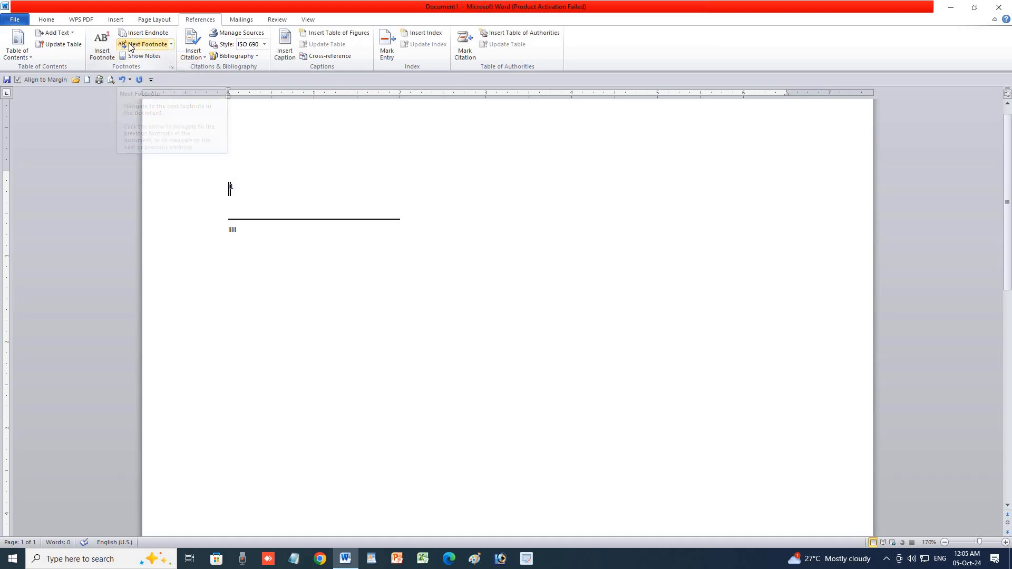
pyautogui.click(171, 44)
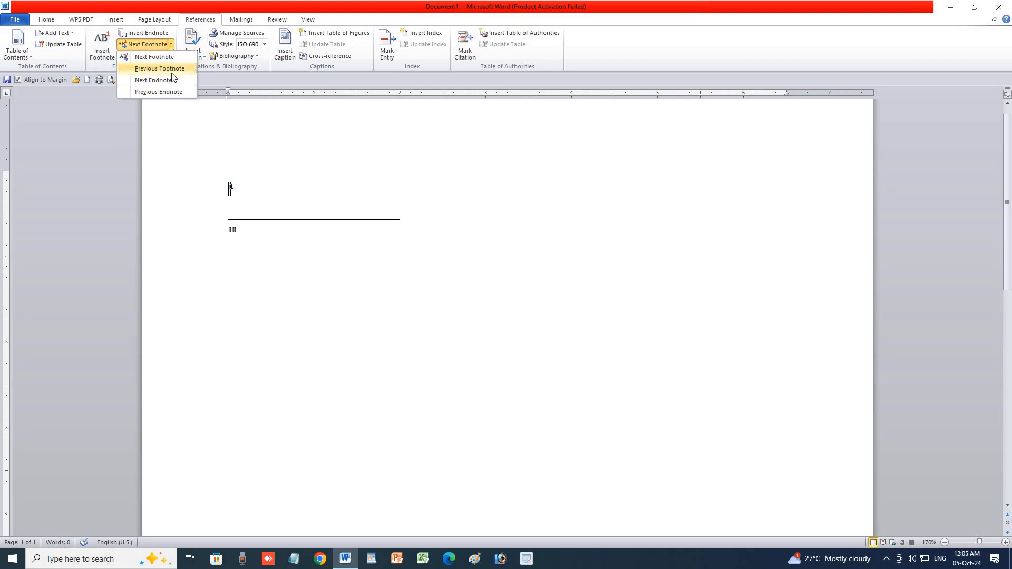
pyautogui.click(158, 57)
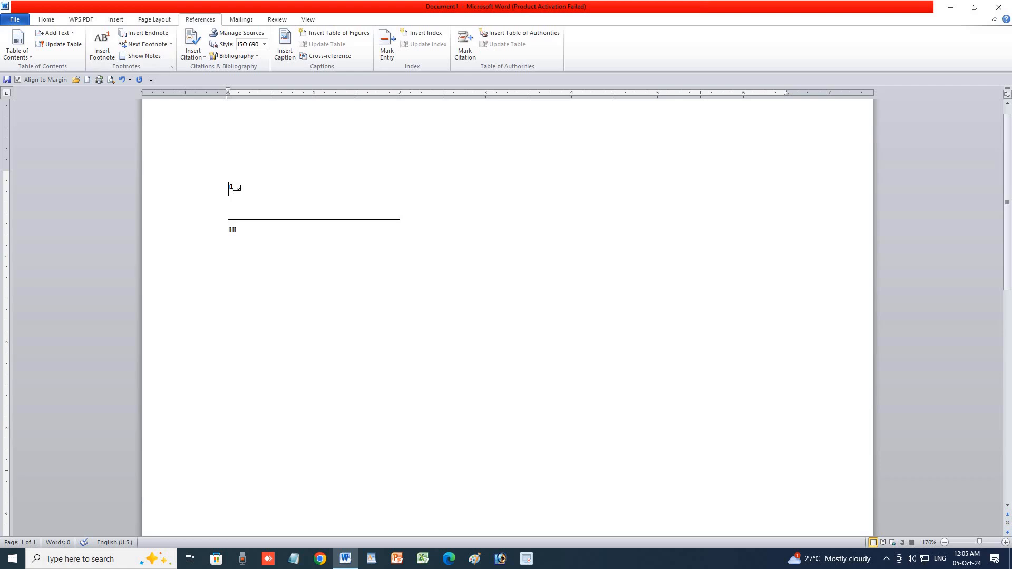
pyautogui.click(171, 45)
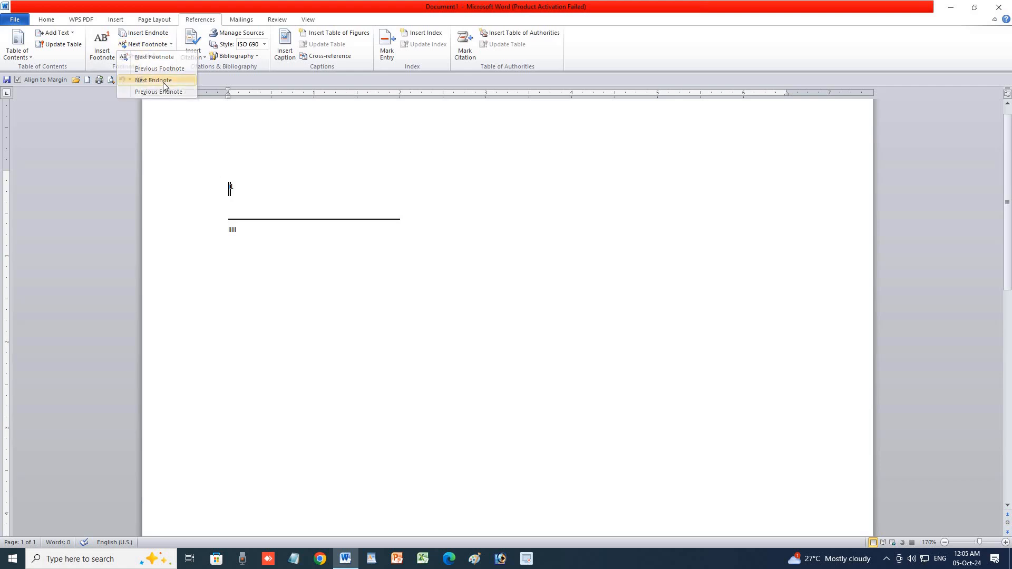
pyautogui.click(163, 82)
pyautogui.click(172, 44)
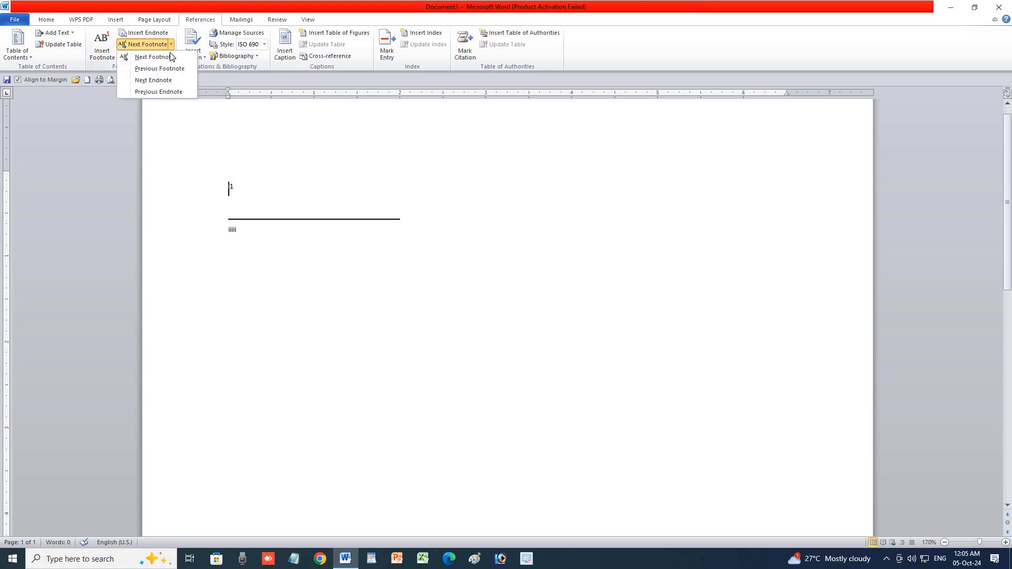
pyautogui.click(161, 81)
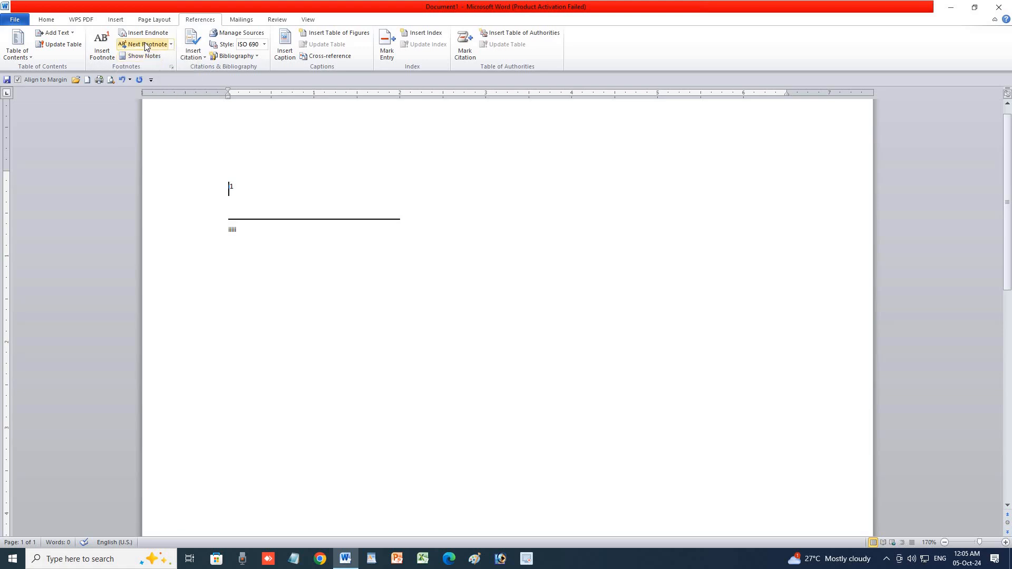
# Insert another footnote ahead of the existing footnote reference and repeat its mark inside the note area
pyautogui.click(107, 50)
pyautogui.click(108, 49)
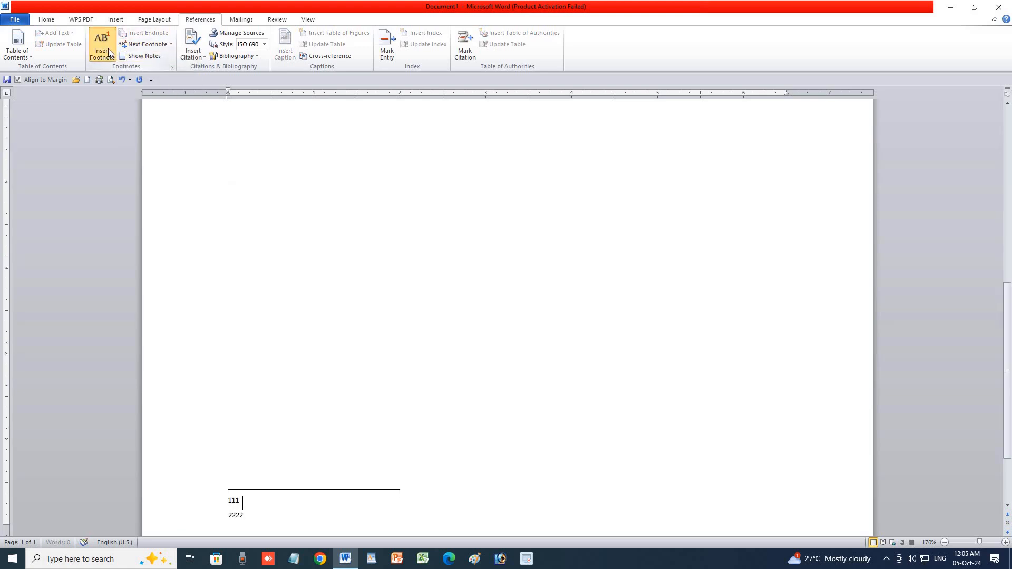
pyautogui.click(108, 50)
pyautogui.click(109, 49)
# Go to the next endnote reference in the body text and insert a second endnote with its mark repeated
pyautogui.click(171, 44)
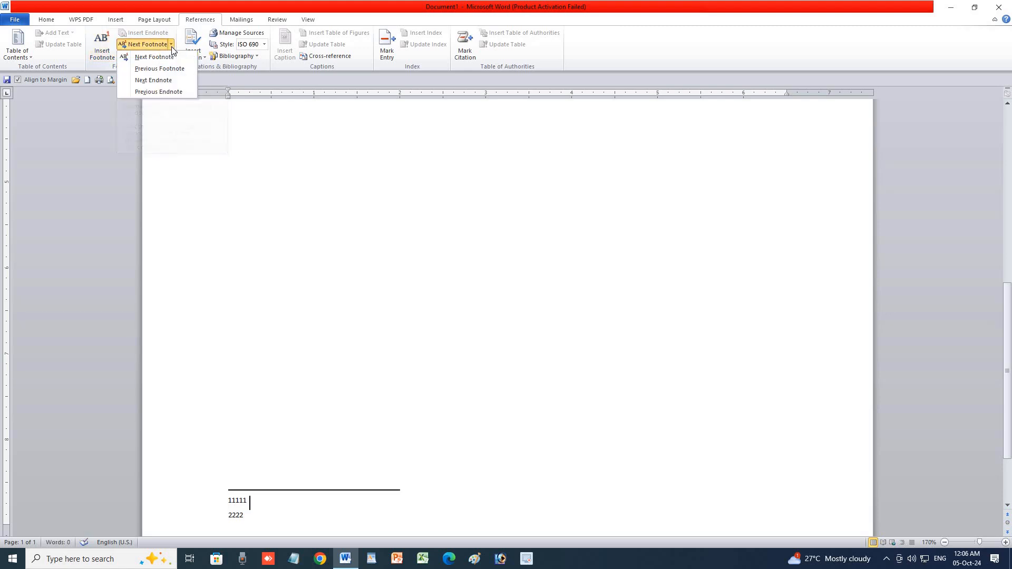
pyautogui.click(159, 81)
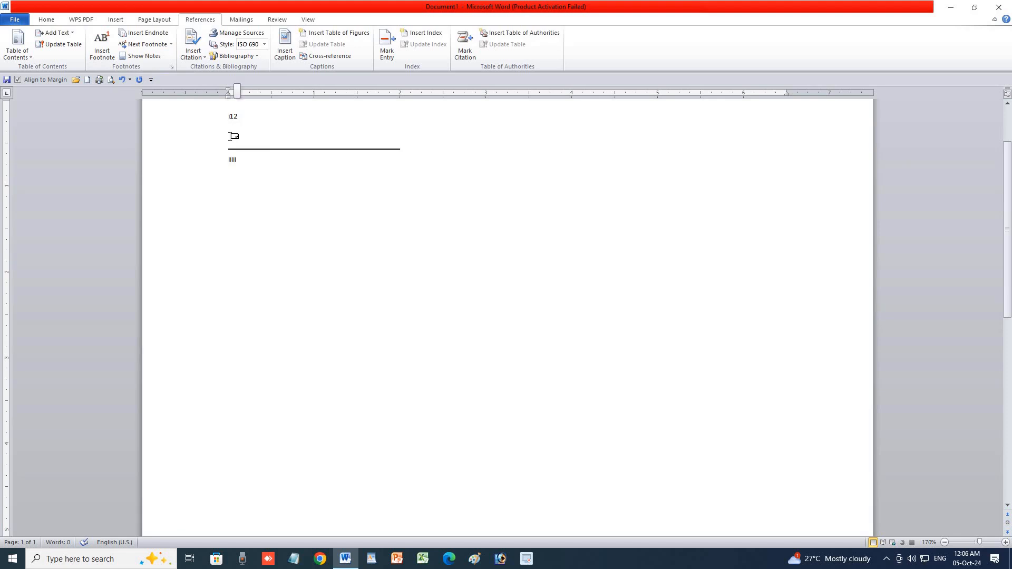
pyautogui.click(160, 38)
pyautogui.write('iiiiiiiiiiiiii')
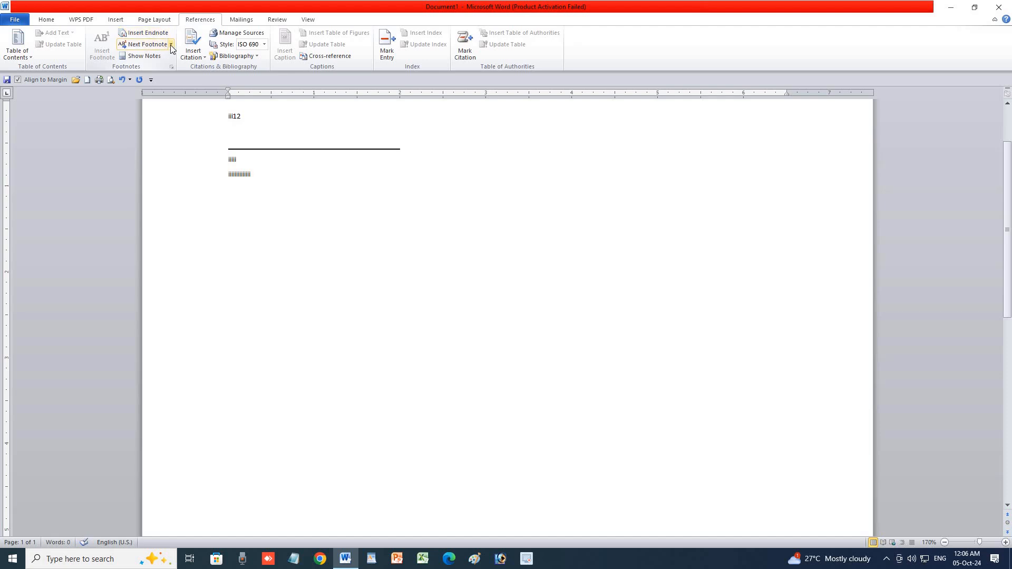
# Insert another footnote ahead of the two existing references in the body text, repeating its mark, and move to the next footnote
pyautogui.click(171, 45)
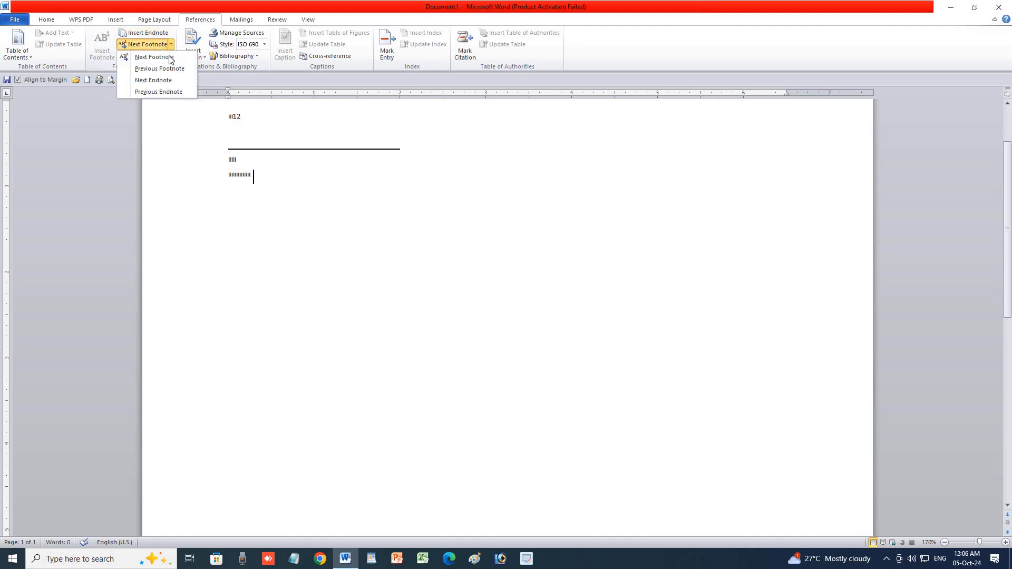
pyautogui.click(169, 58)
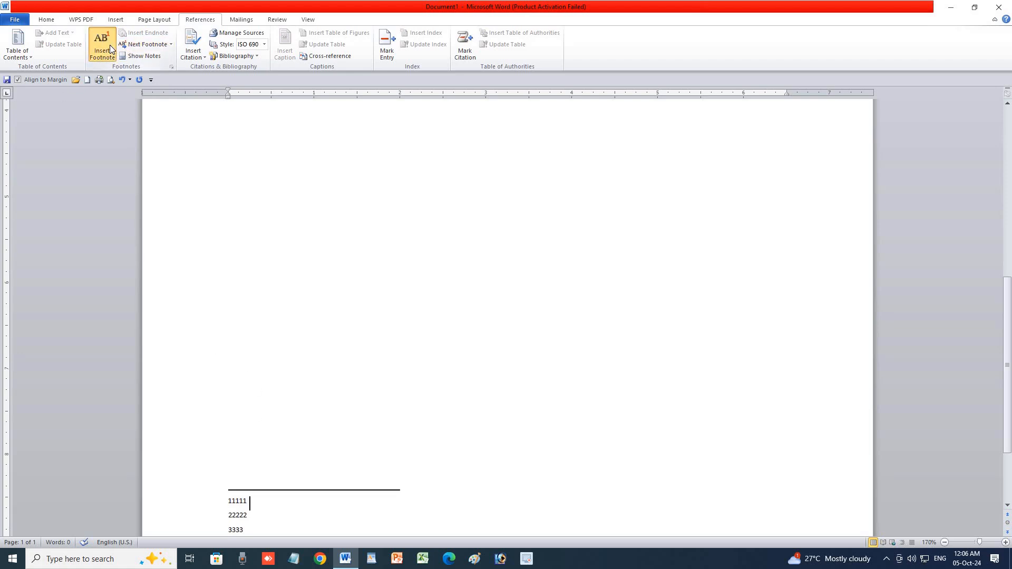
pyautogui.click(158, 45)
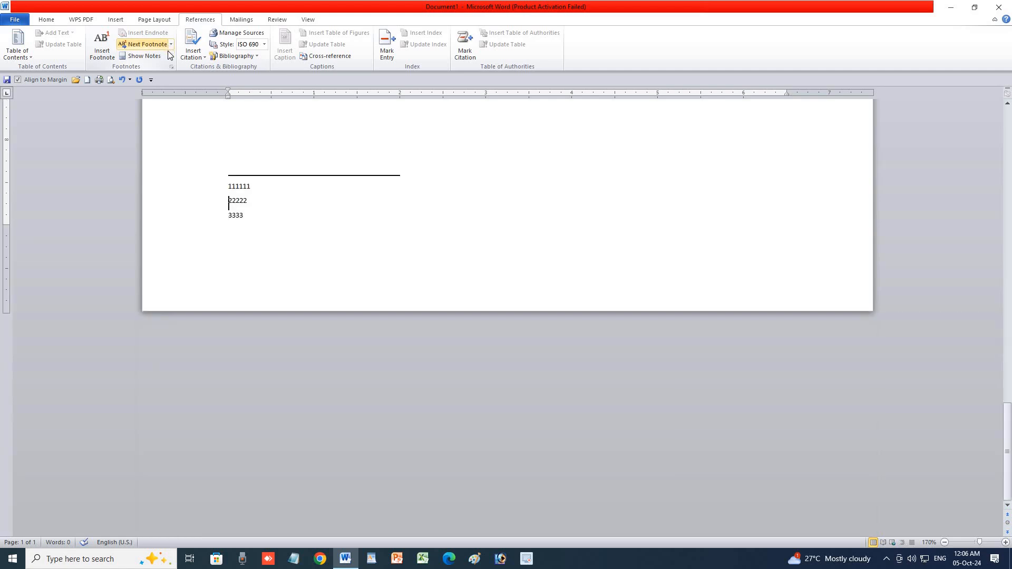
# Return to the body text via the next endnote and insert a footnote right after the first footnote reference
pyautogui.click(170, 45)
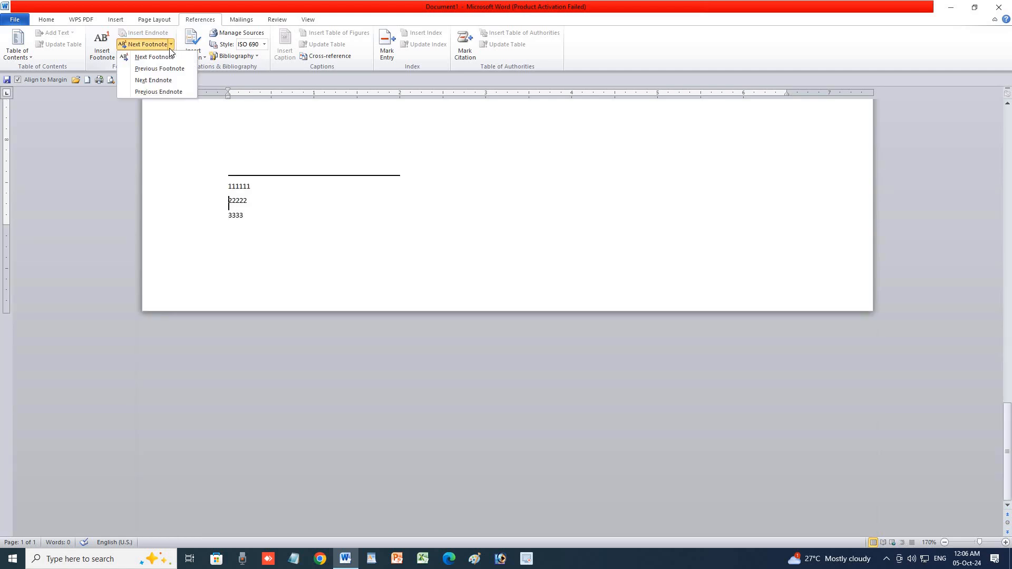
pyautogui.click(160, 81)
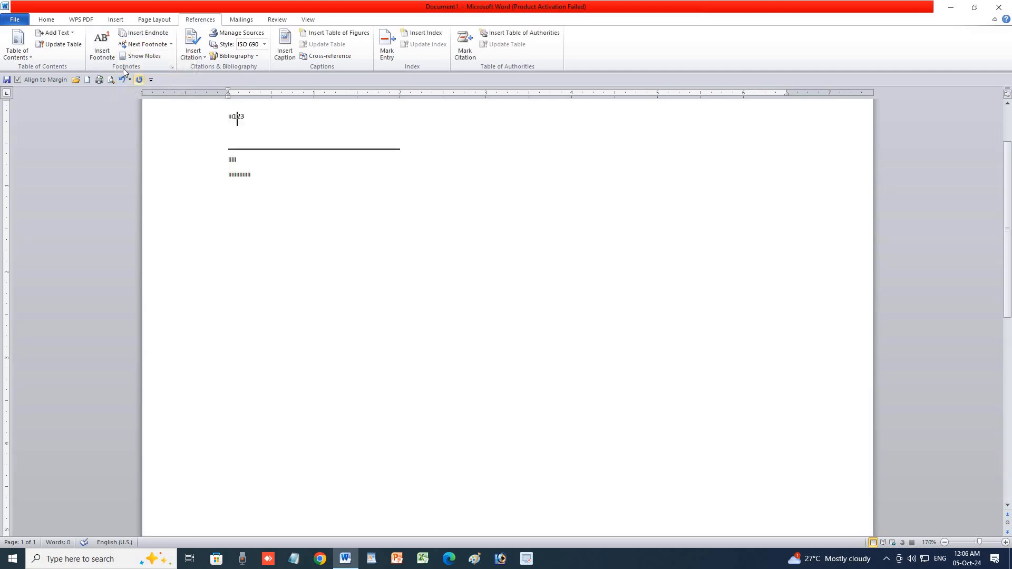
pyautogui.click(102, 50)
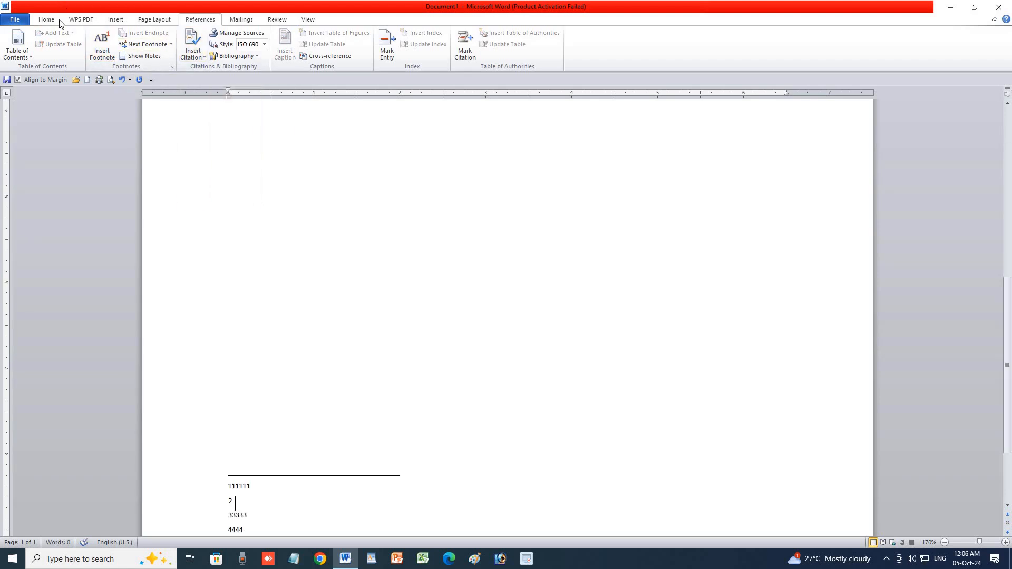
# Finish the fourth footnote, return to the body text with Show Notes and insert an endnote after the first footnote reference
pyautogui.write('440')
pyautogui.click(146, 58)
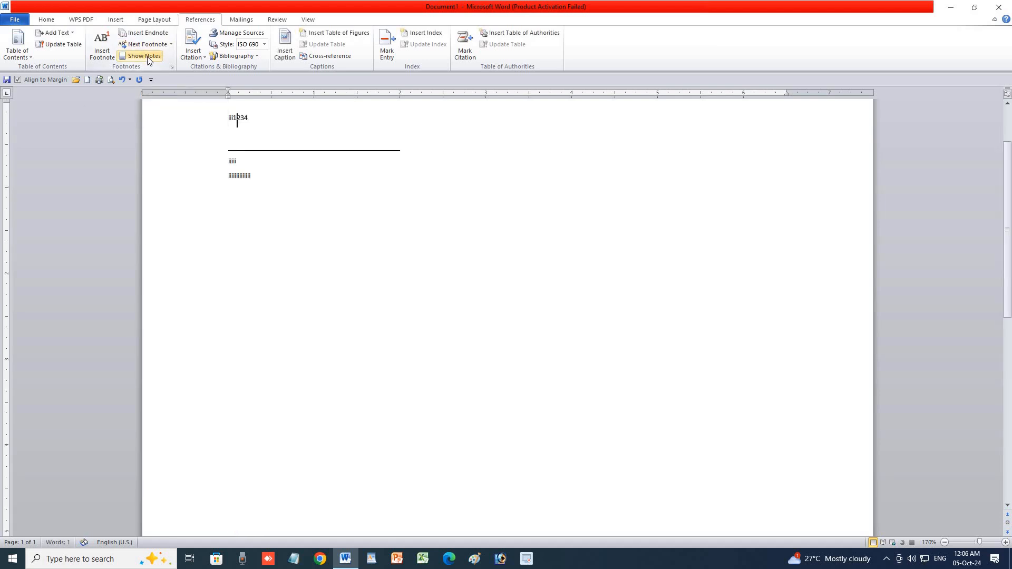
pyautogui.click(143, 32)
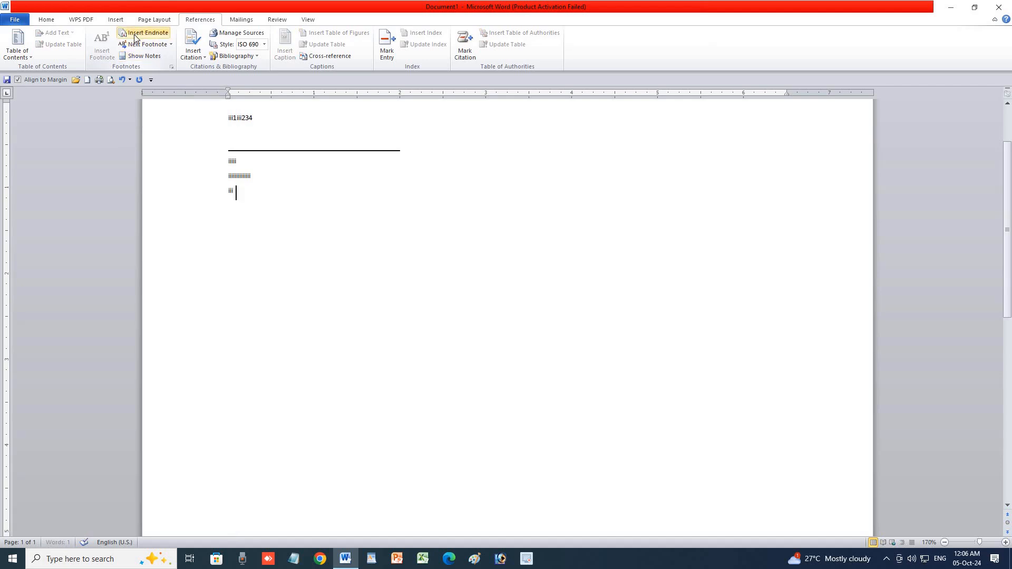
# Insert endnotes iv, v and vi in the body text, returning from the note area between them, and repeat the last note's mark three times
pyautogui.click(135, 57)
pyautogui.click(137, 37)
pyautogui.click(137, 42)
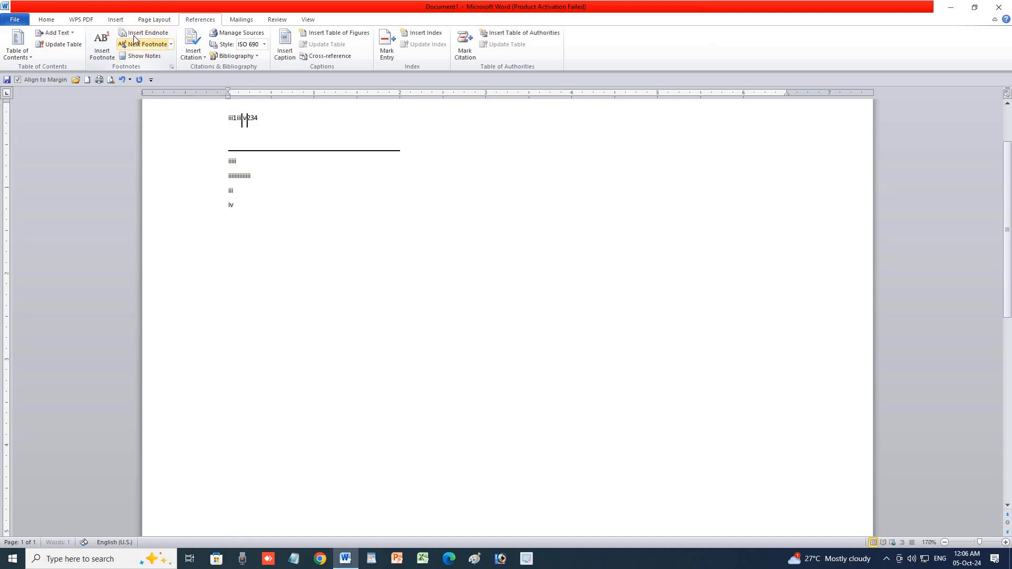
pyautogui.click(137, 36)
pyautogui.click(137, 42)
pyautogui.click(138, 37)
pyautogui.click(139, 36)
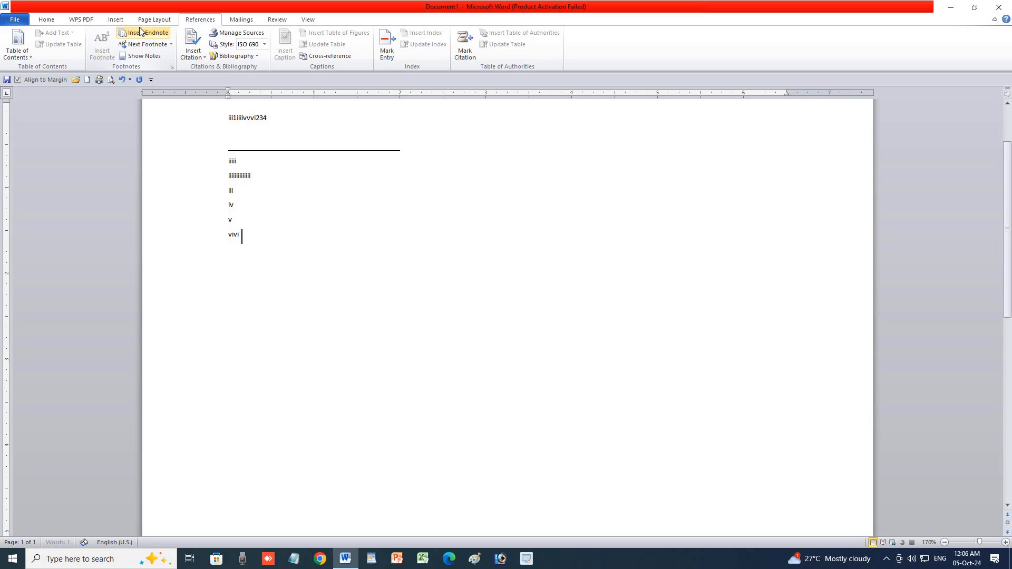
pyautogui.click(141, 36)
pyautogui.click(142, 32)
# Return to the body text and delete all of its content together with the footnotes and endnotes
pyautogui.click(140, 56)
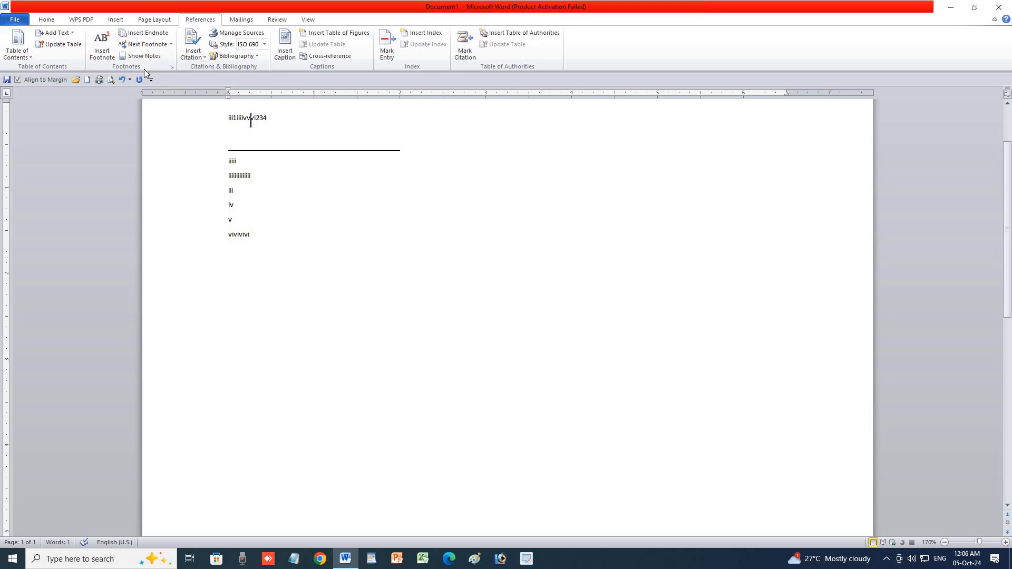
pyautogui.click(187, 126)
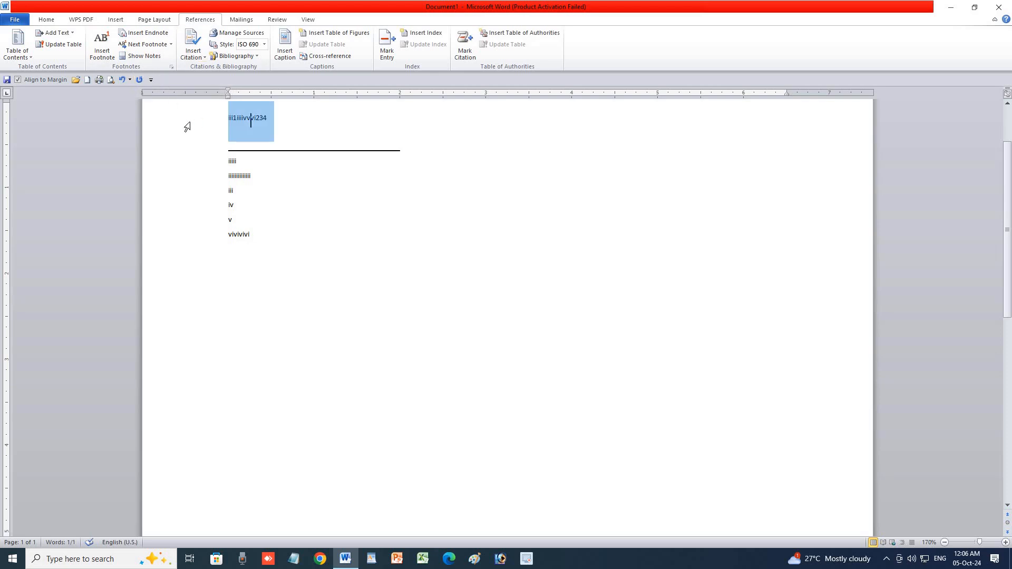
pyautogui.press('Delete')
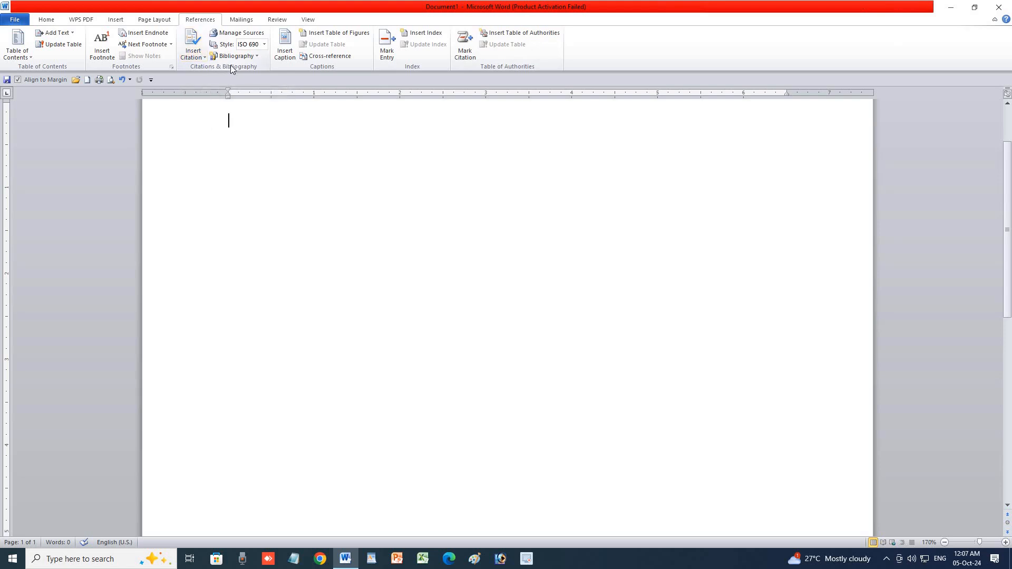
# Insert a citation placeholder with the name Placeholder1 and undo the insertion
pyautogui.click(204, 59)
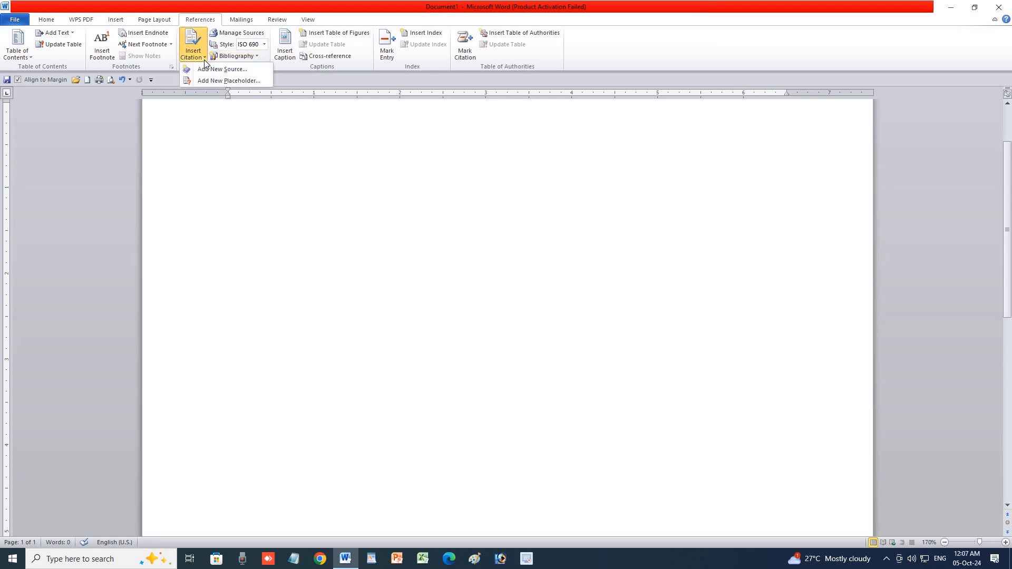
pyautogui.click(227, 81)
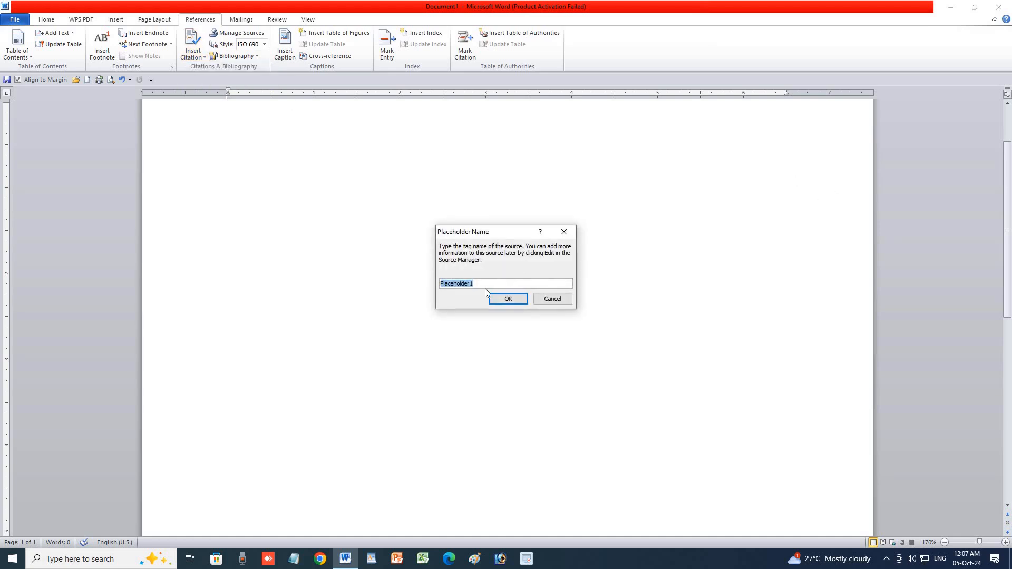
pyautogui.click(503, 301)
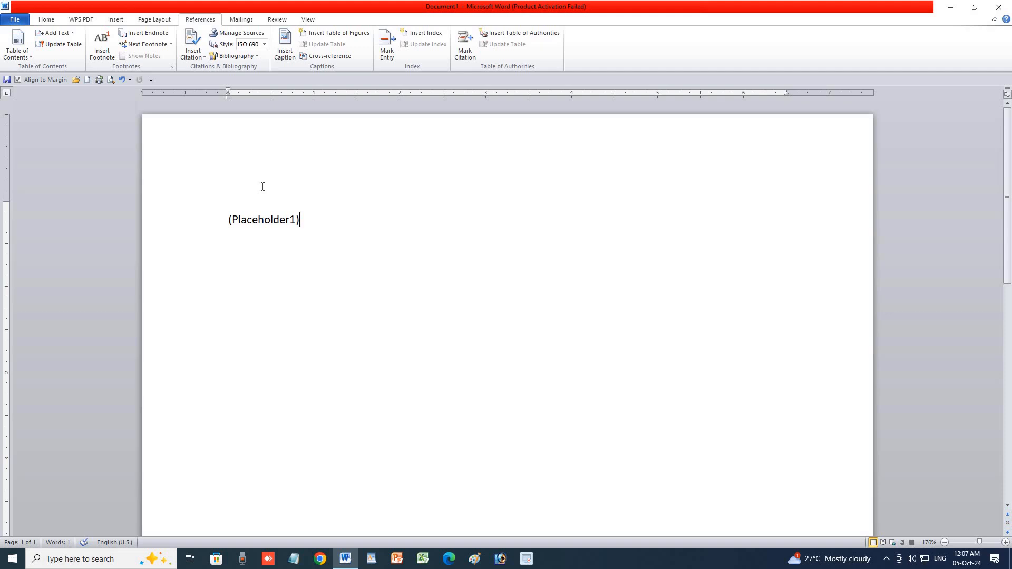
pyautogui.hotkey('ctrl', 'z')
# Close the document without saving, start Word again with a blank document and maximize its window
pyautogui.click(193, 52)
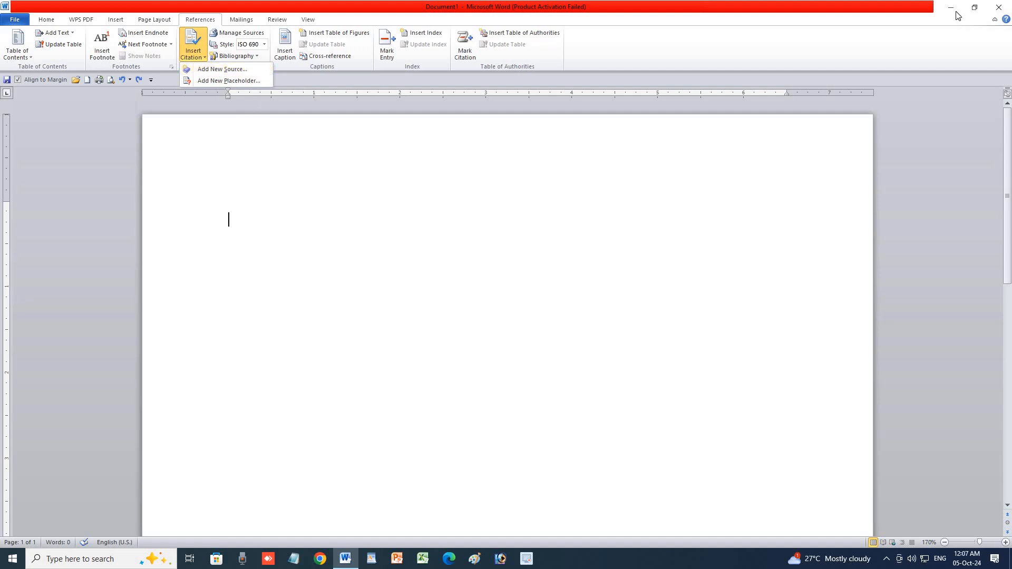
pyautogui.click(999, 7)
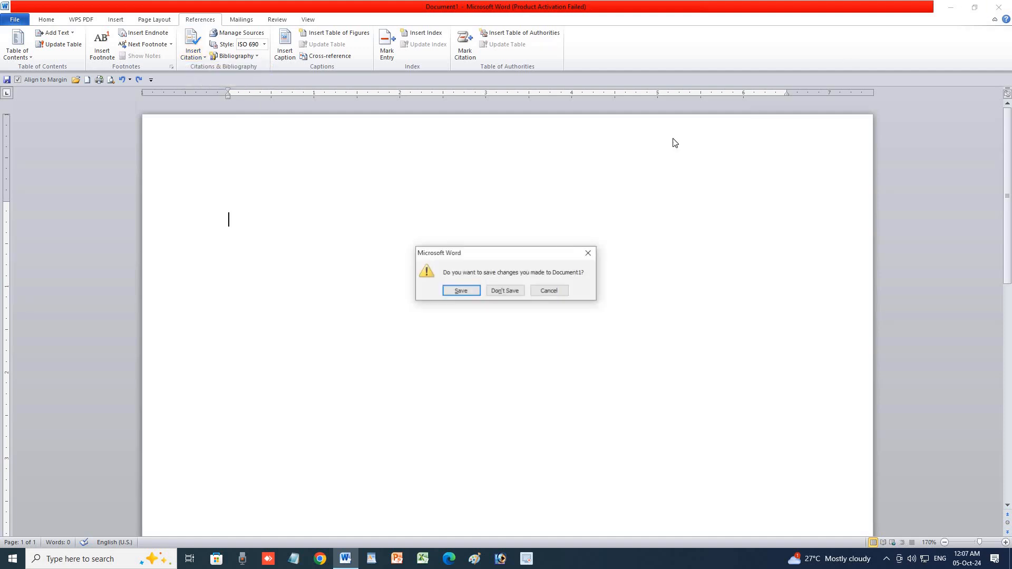
pyautogui.click(504, 290)
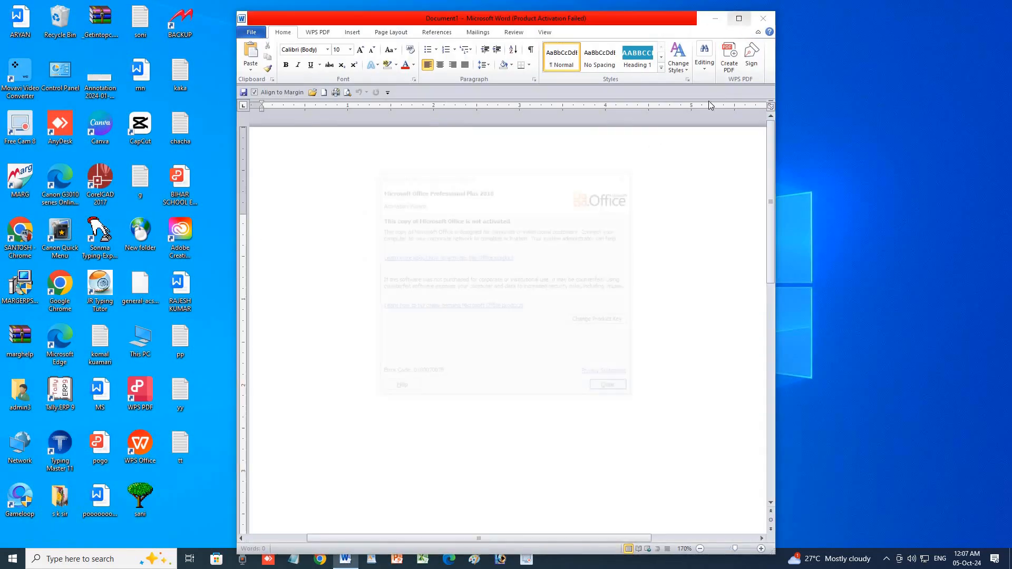
pyautogui.click(627, 177)
pyautogui.click(739, 19)
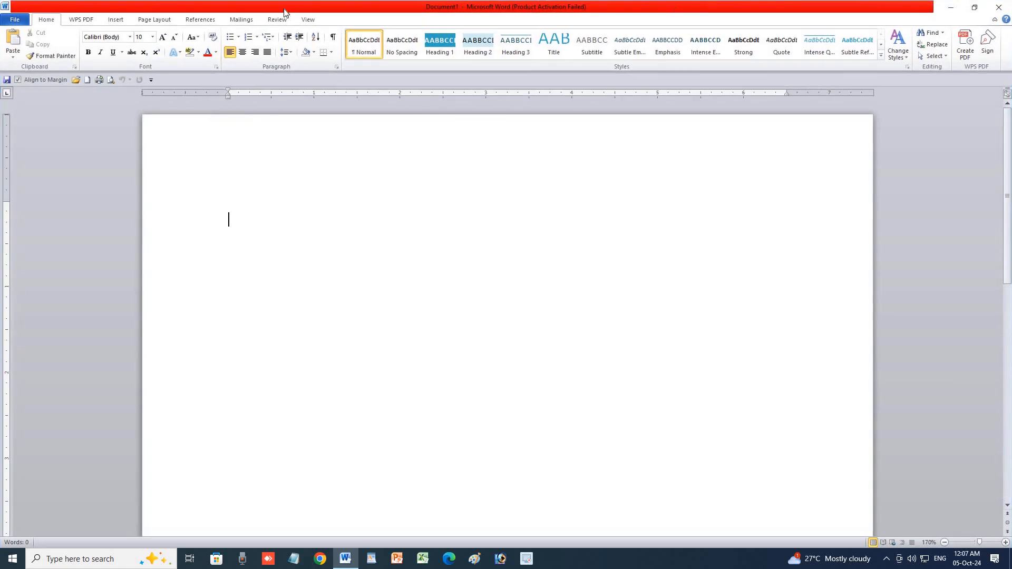
# Start adding a new citation source, look through the available source types and choose Book
pyautogui.click(209, 21)
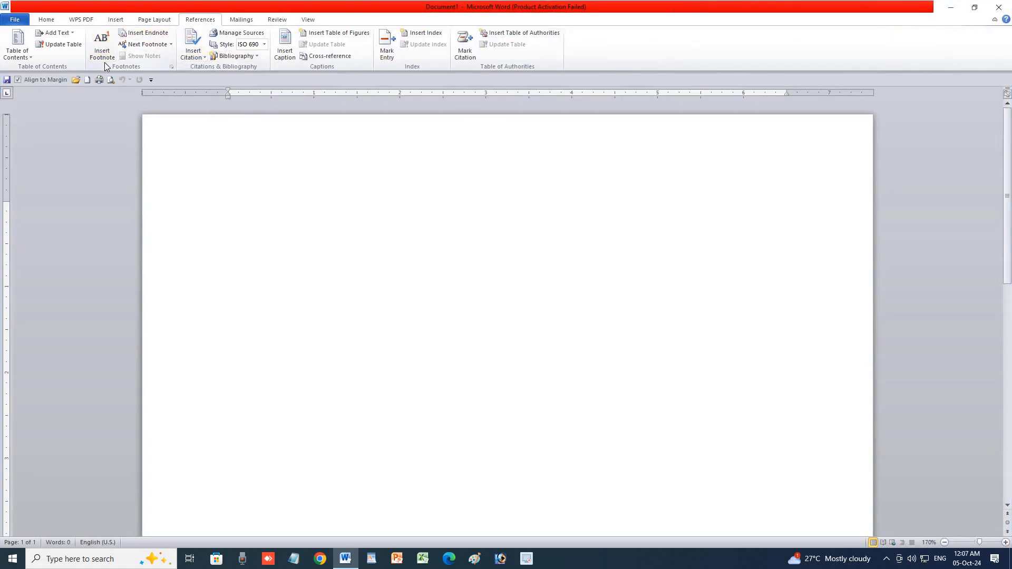
pyautogui.click(193, 53)
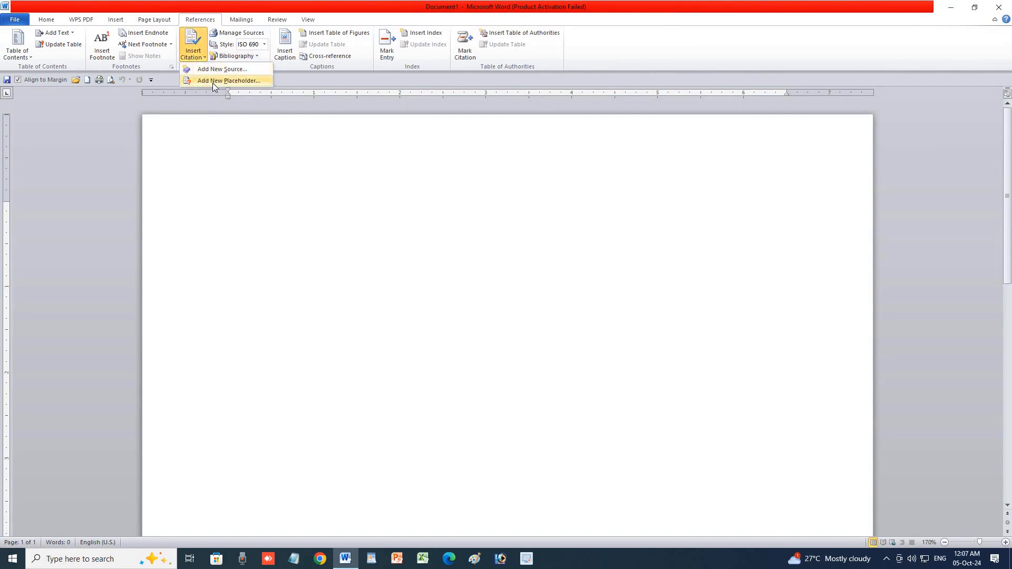
pyautogui.click(218, 72)
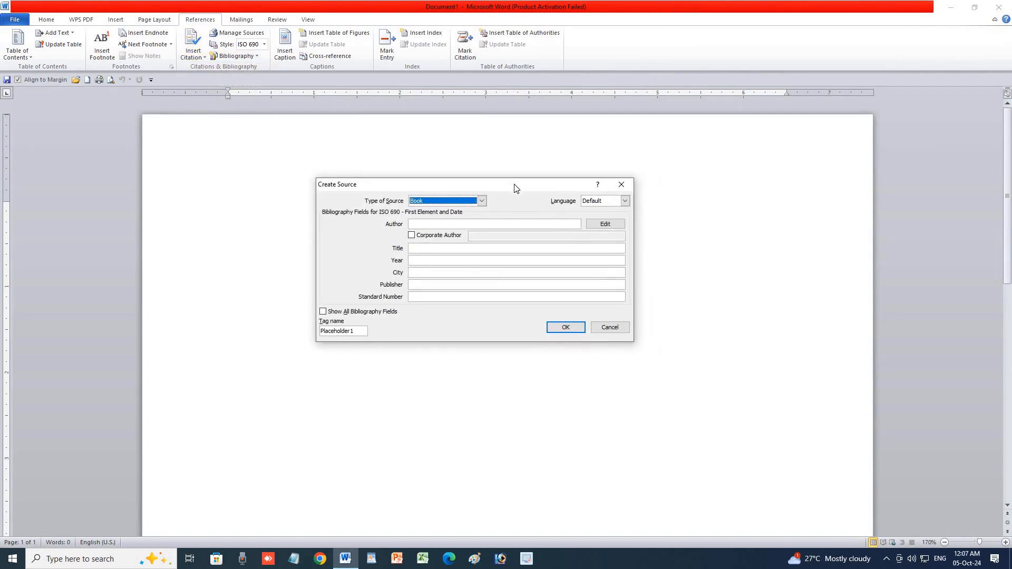
pyautogui.click(477, 202)
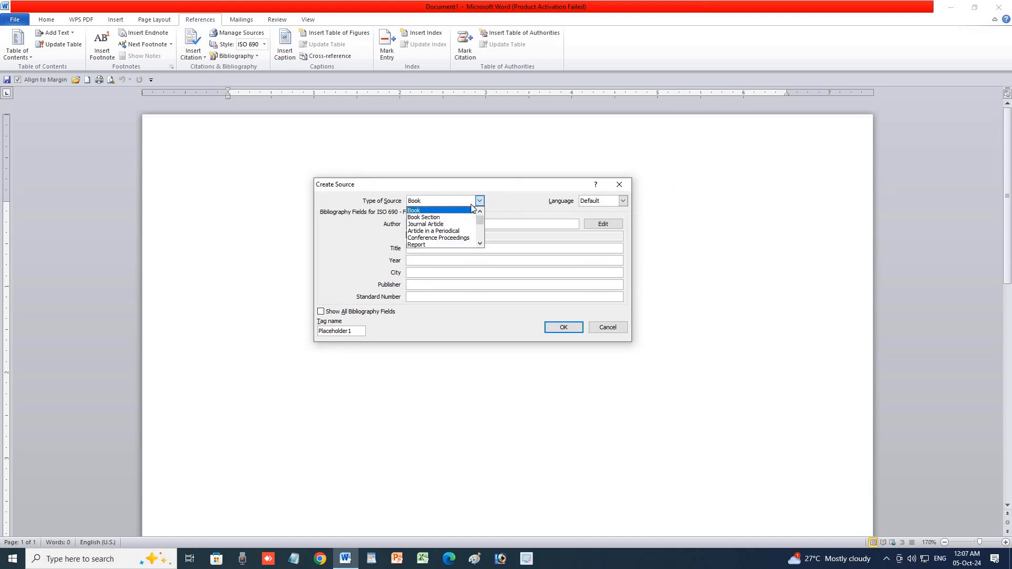
pyautogui.scroll(-1, 445, 228)
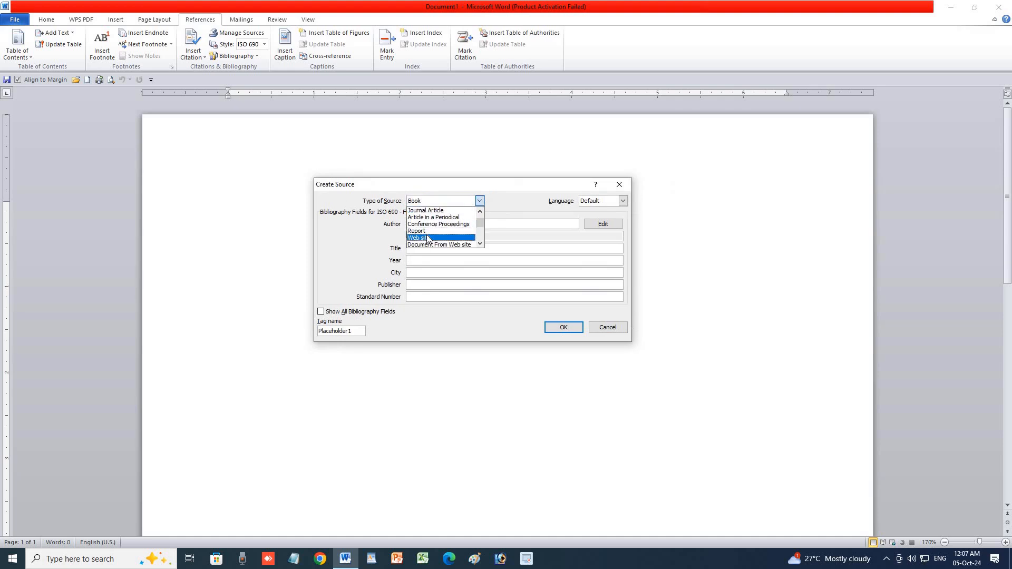
pyautogui.scroll(-2, 427, 238)
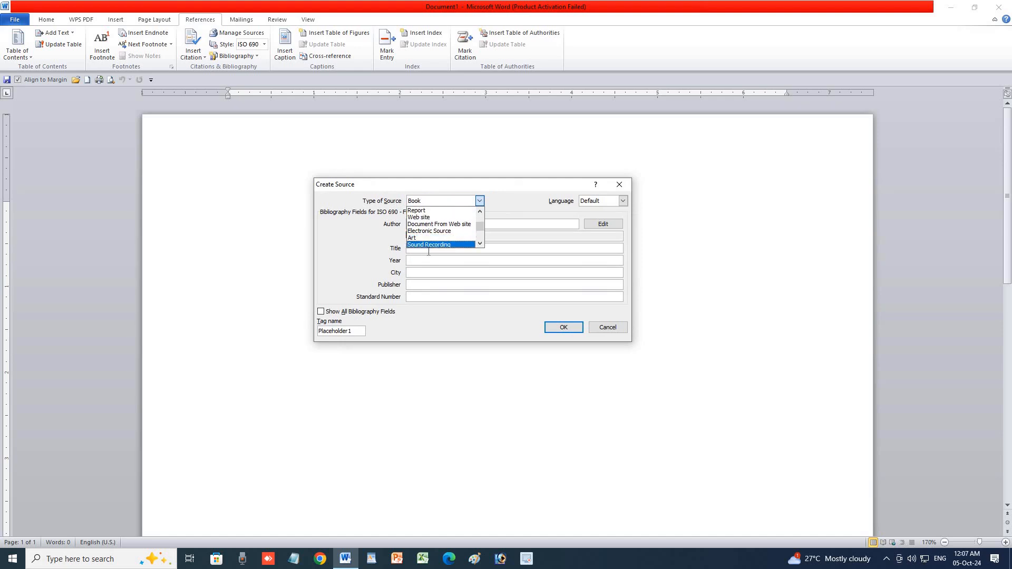
pyautogui.scroll(-2, 431, 243)
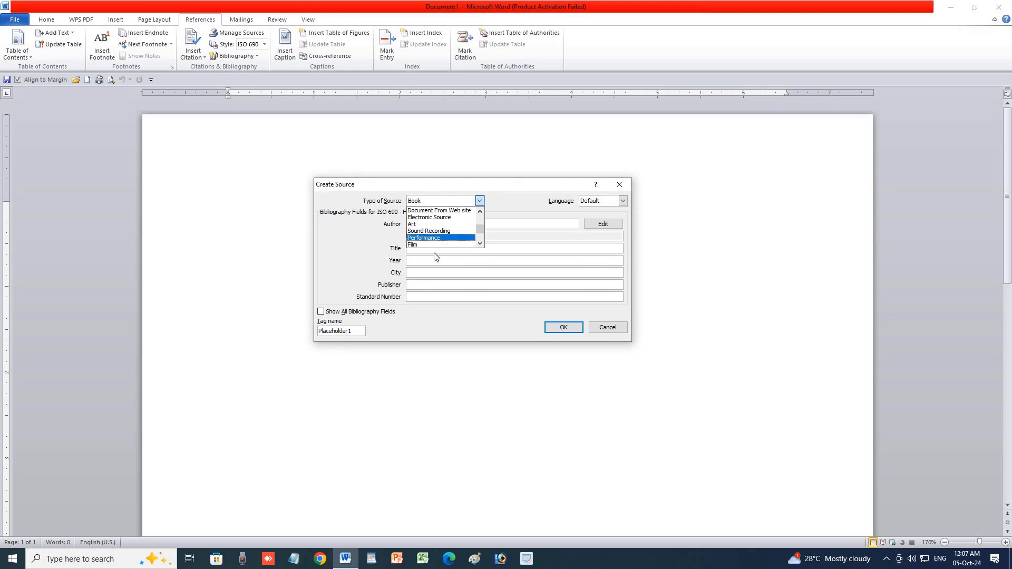
pyautogui.scroll(-1, 436, 247)
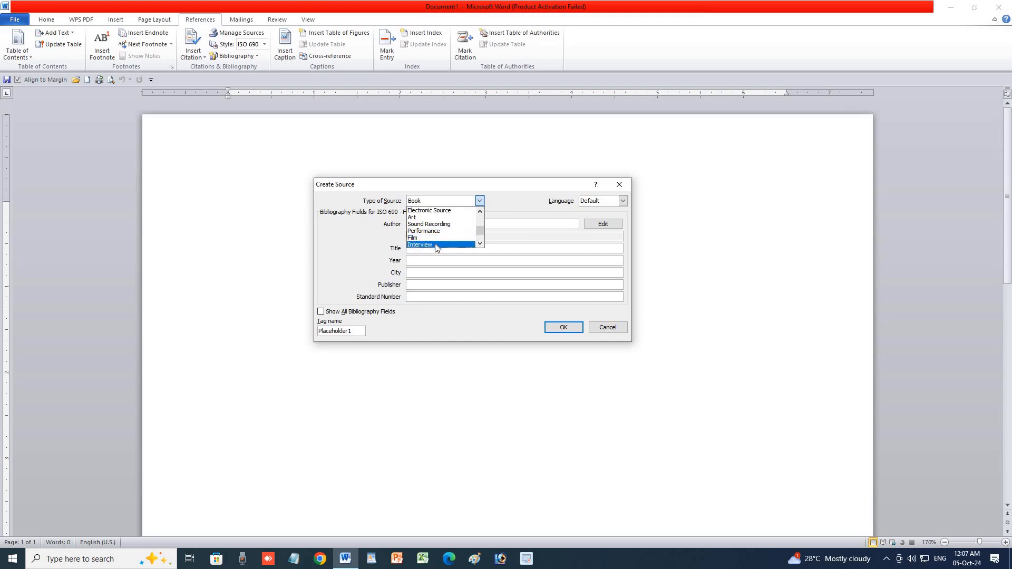
pyautogui.scroll(3, 436, 248)
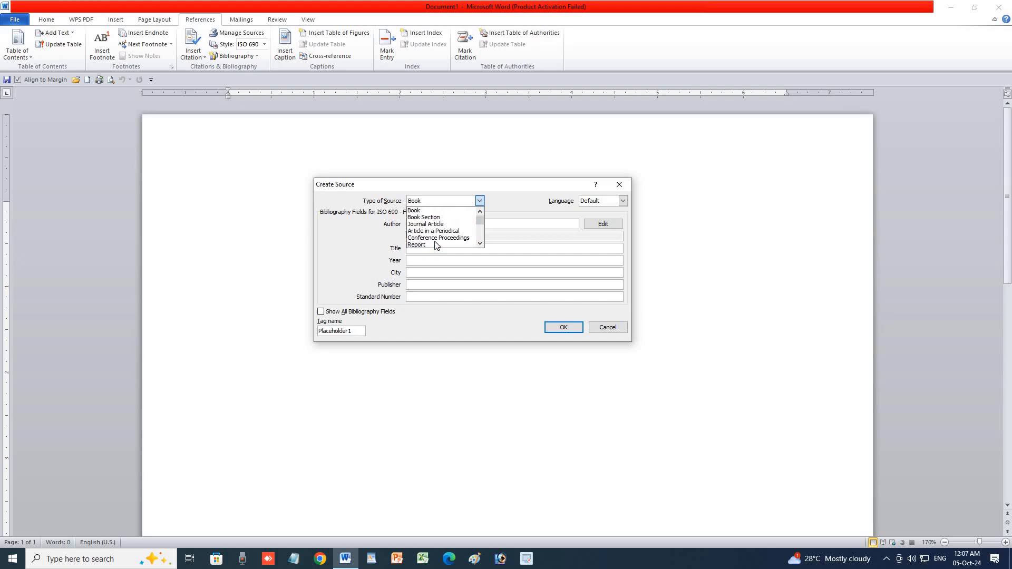
pyautogui.click(421, 211)
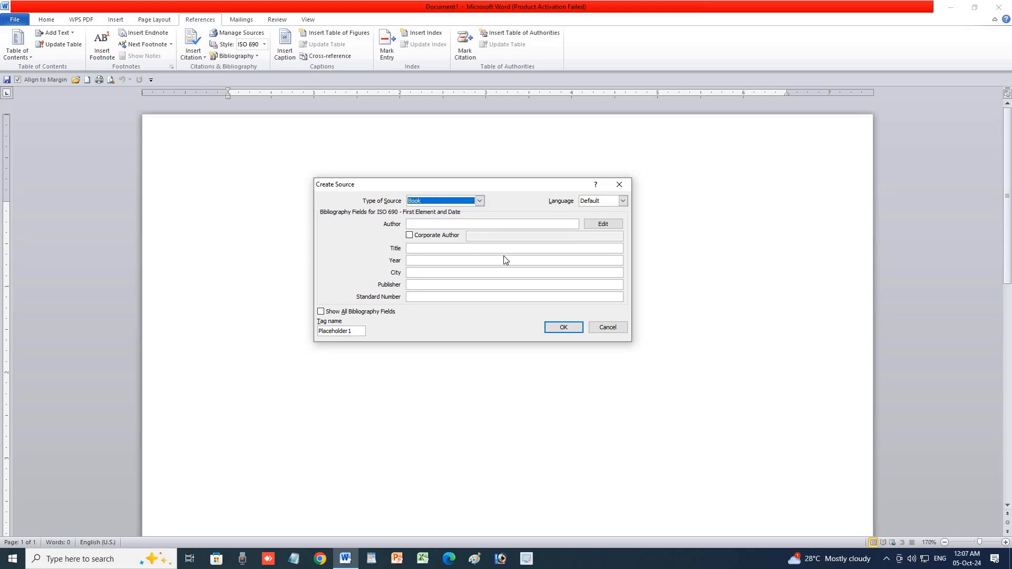
# Enter the book's author name and title, year 2018, city MOTIHARI, publisher SK COMPUTER CENTRE and standard number 88, and insert the citation
pyautogui.click(455, 224)
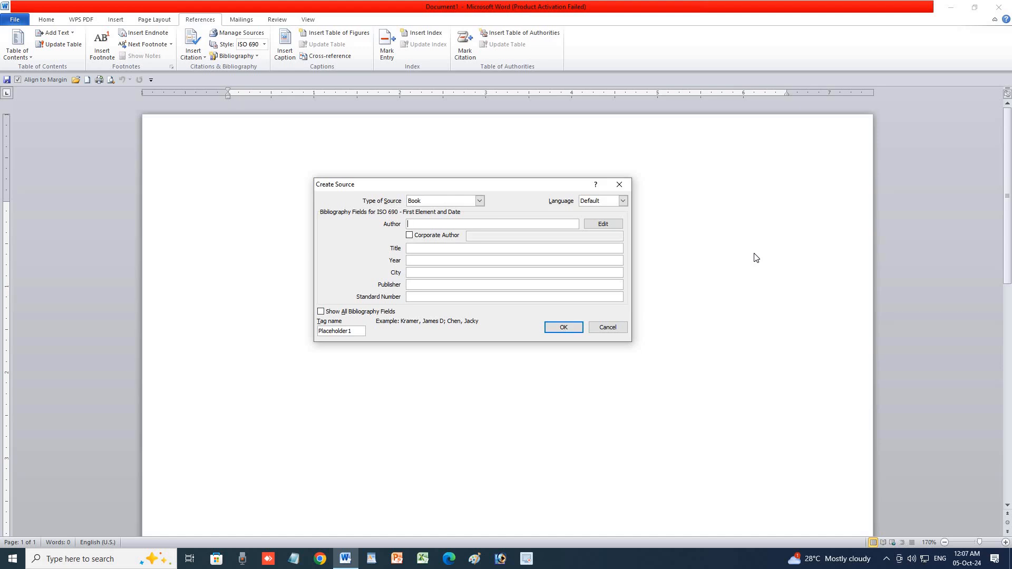
pyautogui.write('PUJA')
pyautogui.click(438, 248)
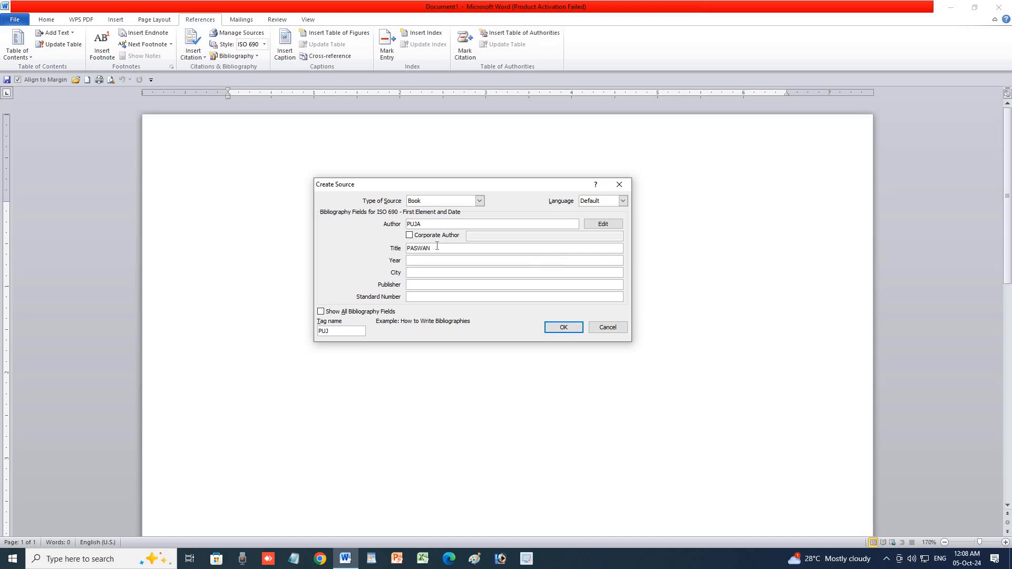
pyautogui.click(428, 260)
pyautogui.click(414, 272)
pyautogui.write('MOTIHARI')
pyautogui.click(432, 284)
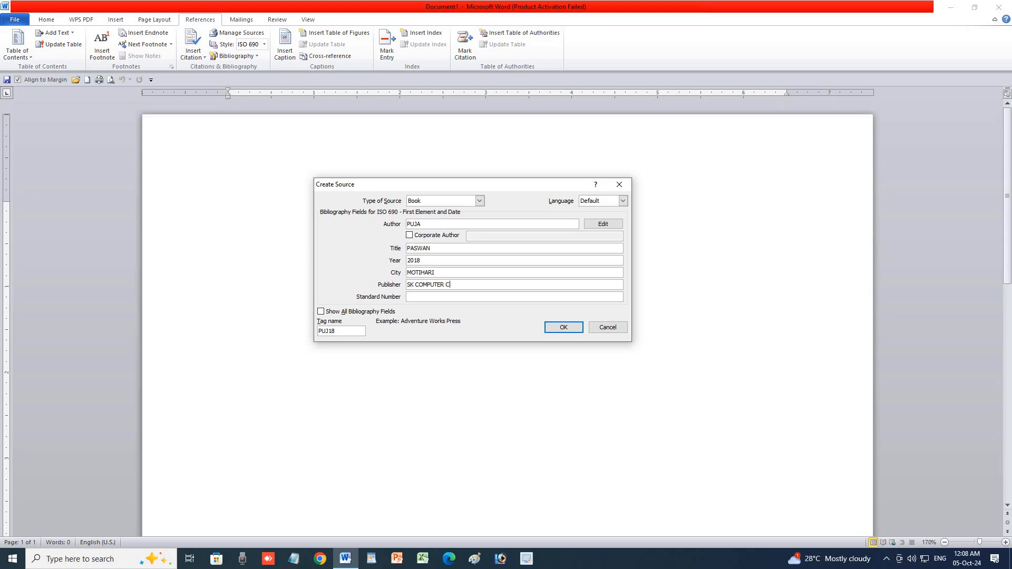
pyautogui.click(425, 298)
pyautogui.click(563, 328)
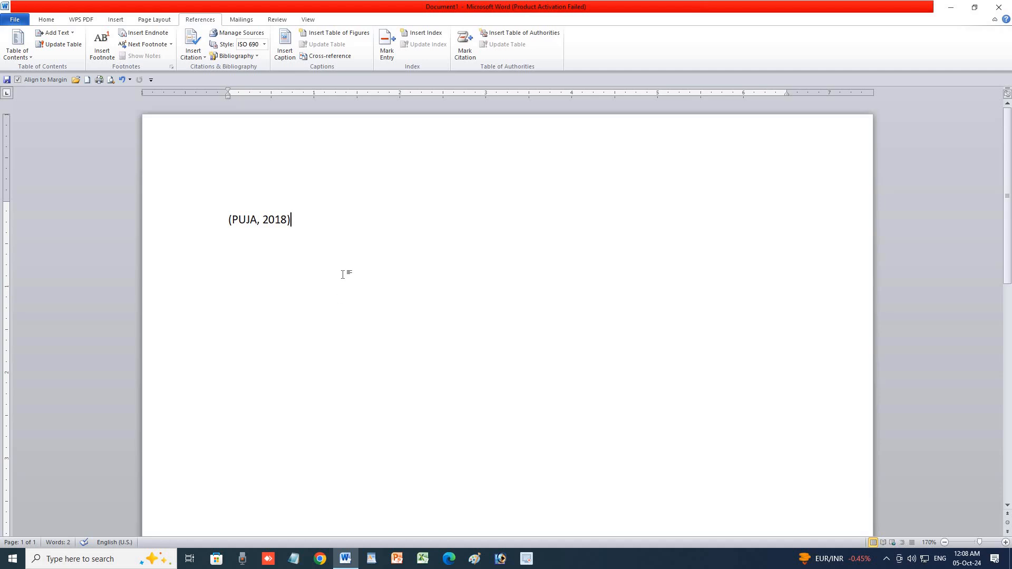
# Open the Source Manager and delete the 2015 source from the master list
pyautogui.click(202, 55)
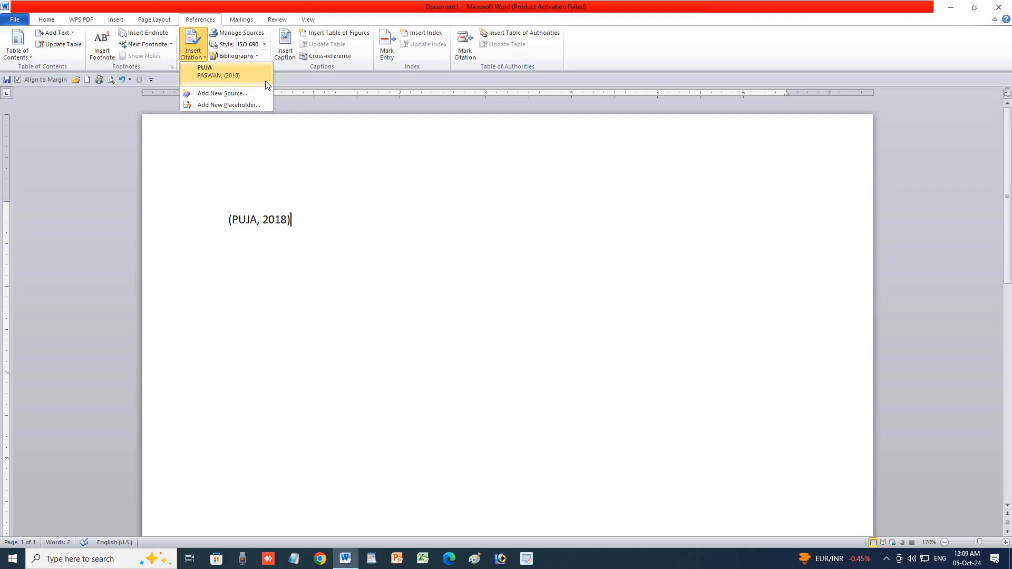
pyautogui.click(246, 36)
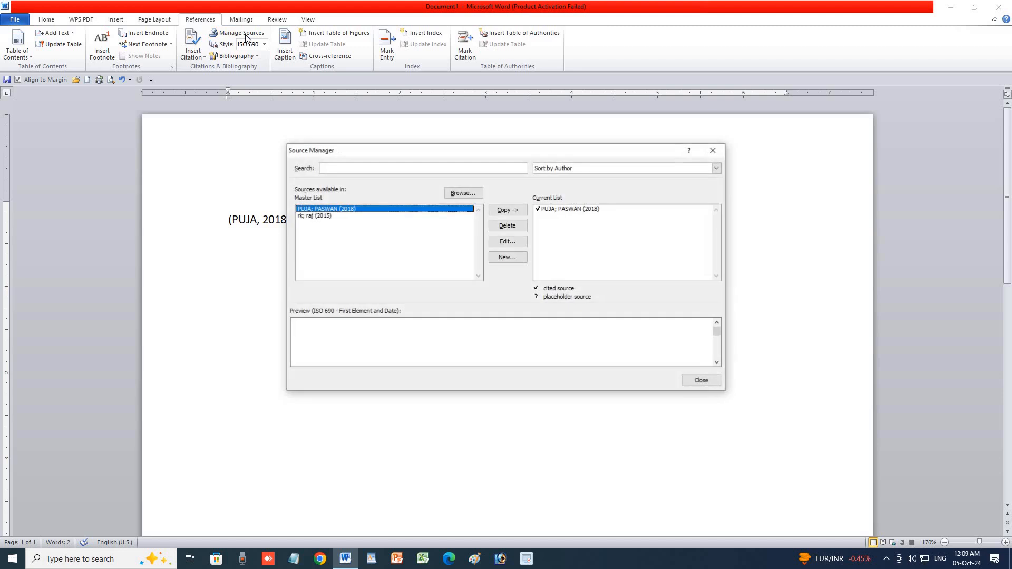
pyautogui.moveTo(536, 153); pyautogui.dragTo(609, 154)
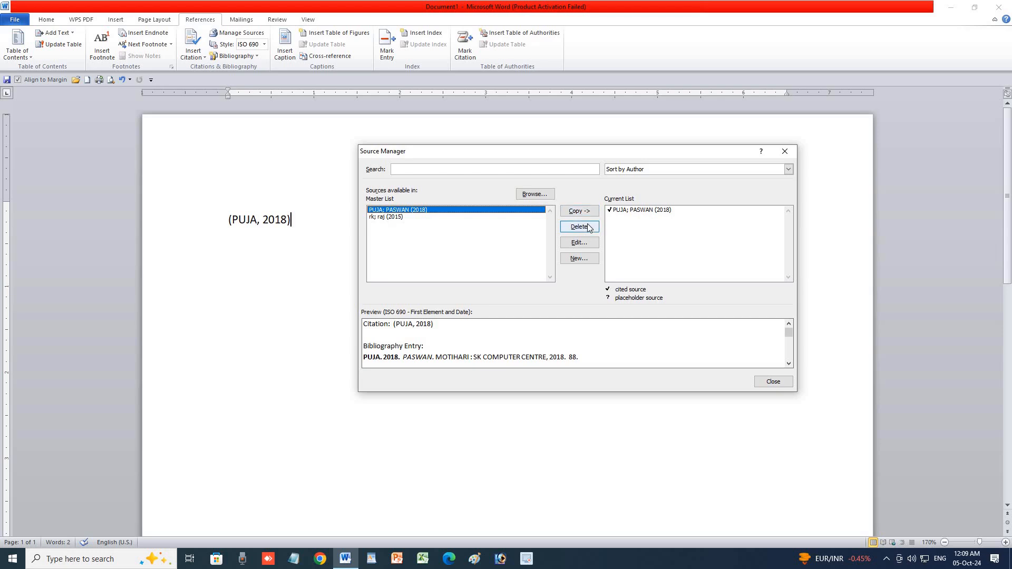
pyautogui.click(395, 216)
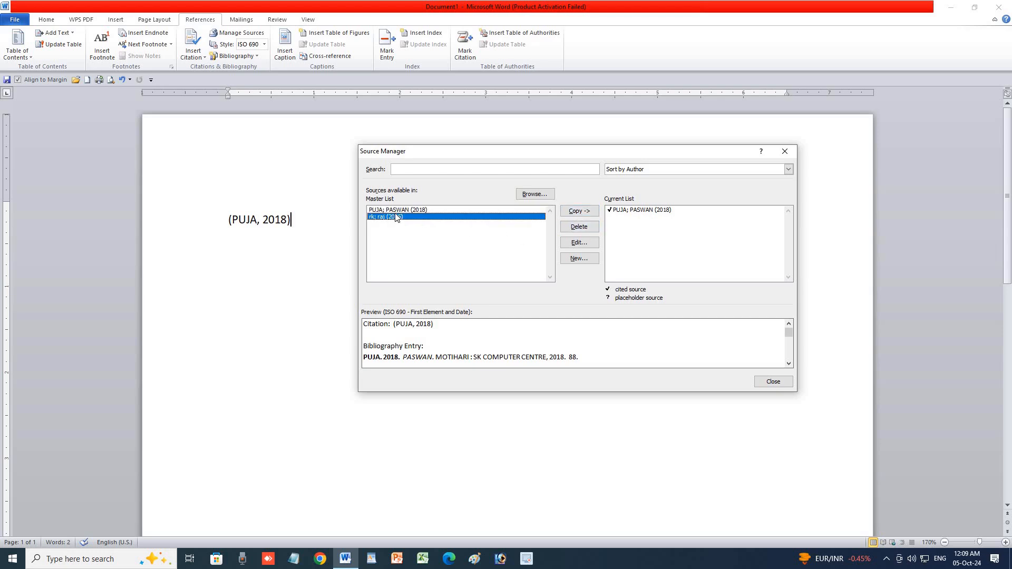
pyautogui.click(579, 227)
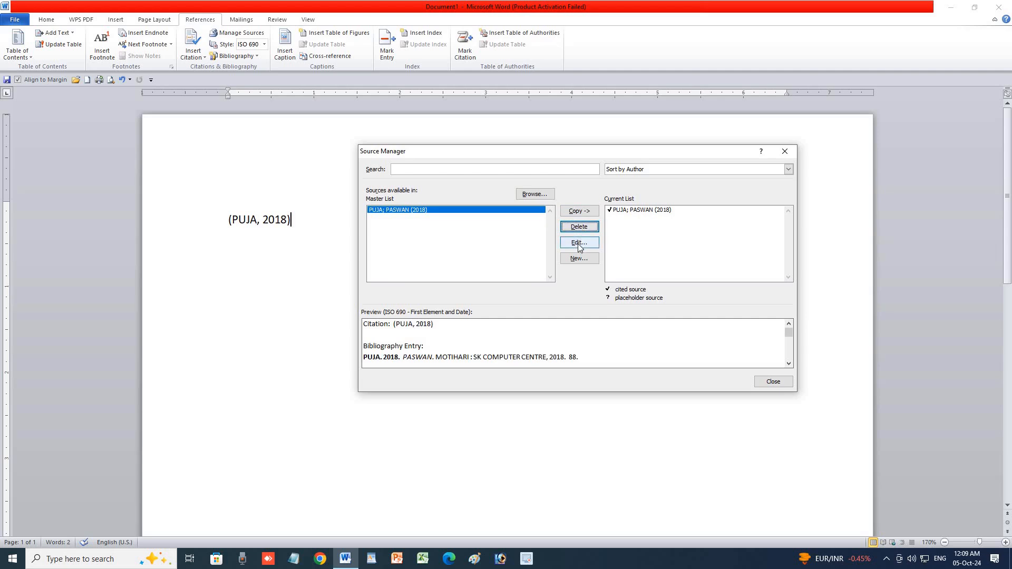
# Edit the 2018 book source in the master list, replace its title, and update it in both the master and current lists
pyautogui.click(578, 243)
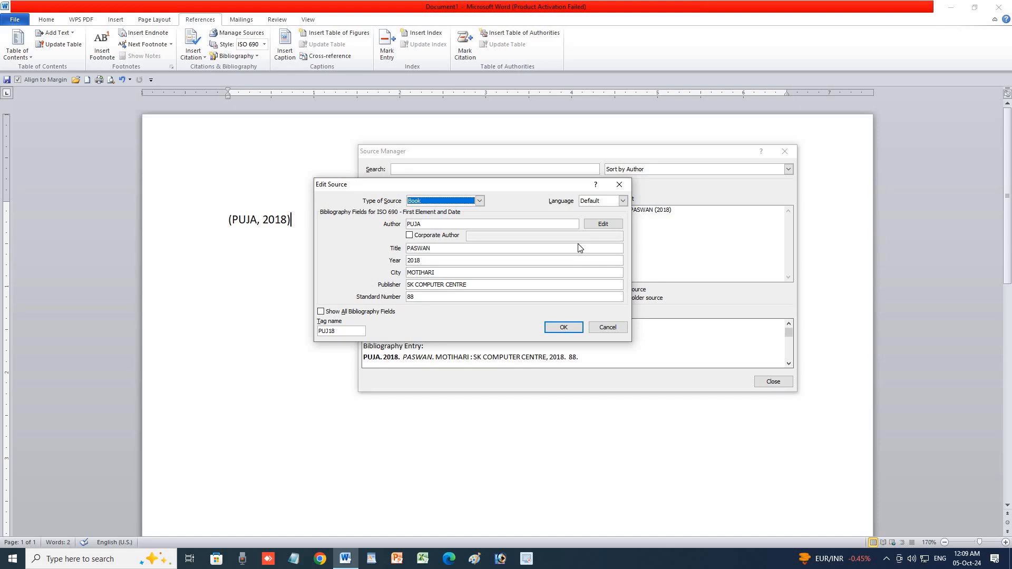
pyautogui.moveTo(432, 248); pyautogui.dragTo(395, 259)
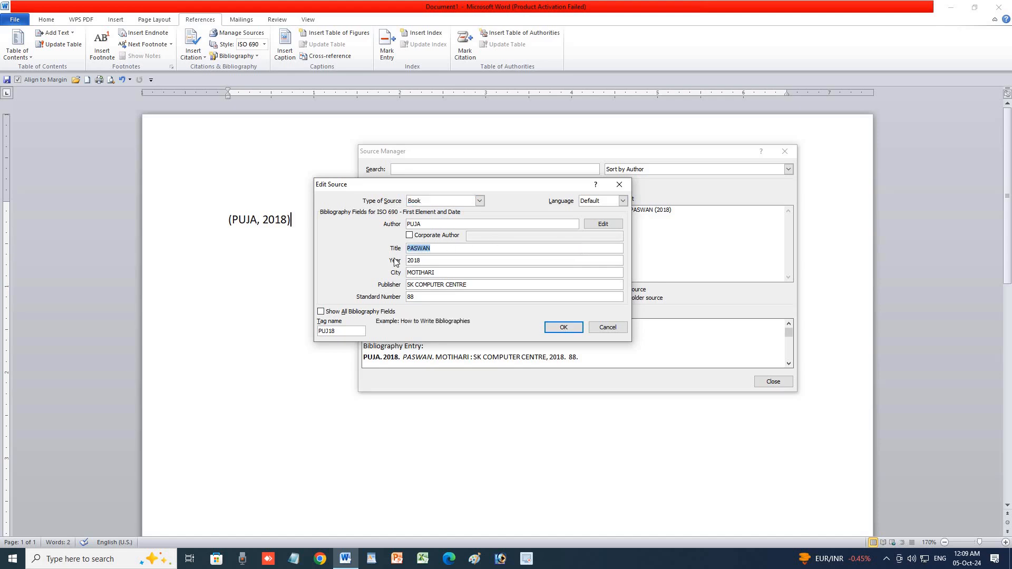
pyautogui.write('KUMARI')
pyautogui.click(561, 327)
pyautogui.click(477, 300)
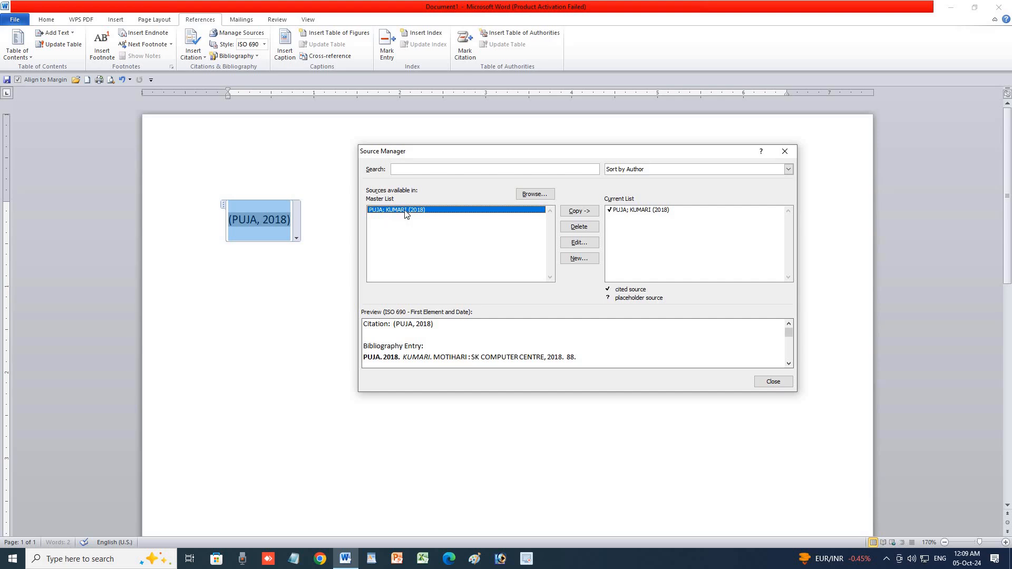
# Look over the master source's edit form, the blank new-source form and the current-list source's edit form, then close the Source Manager
pyautogui.click(579, 242)
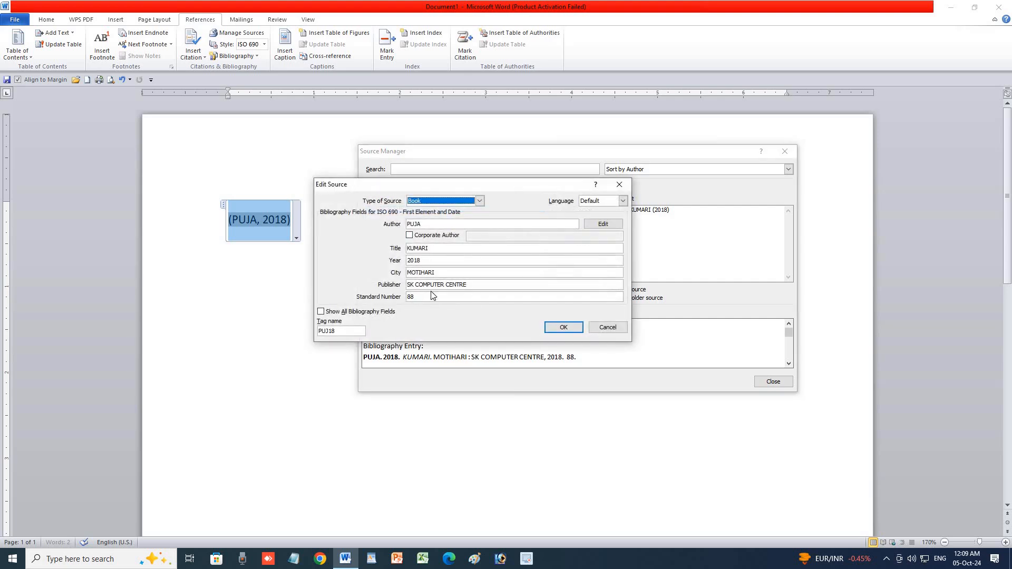
pyautogui.click(615, 185)
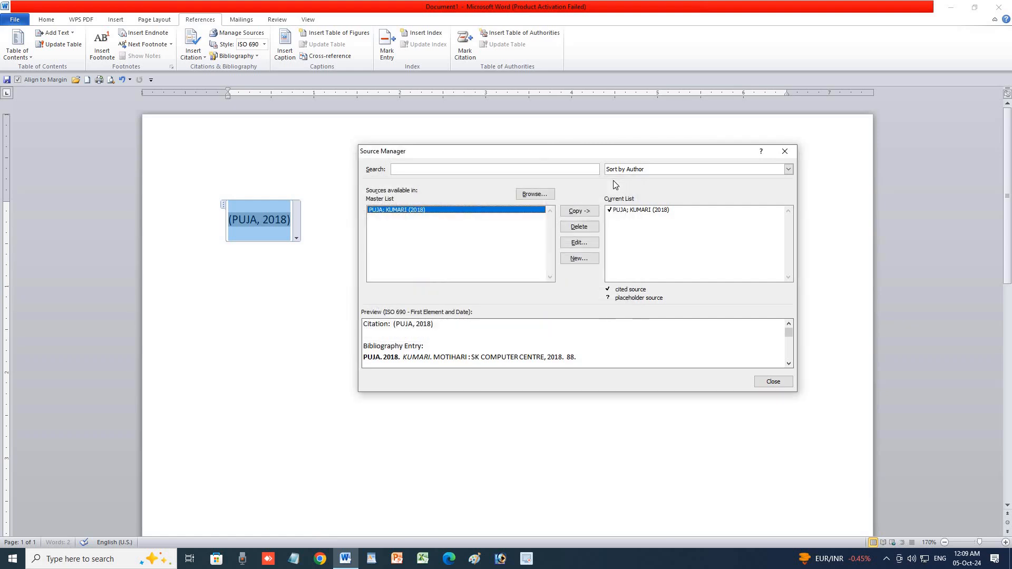
pyautogui.click(579, 259)
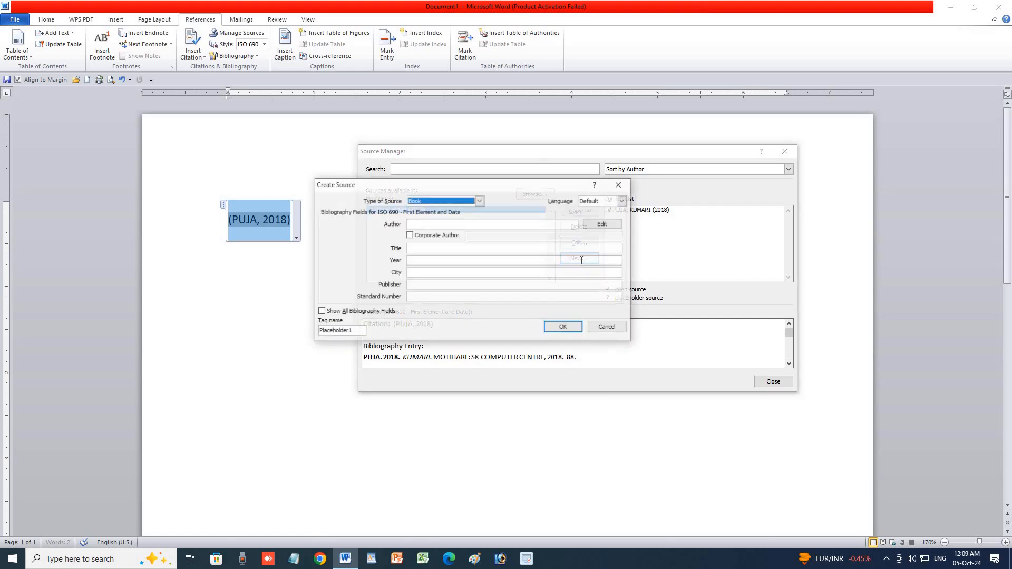
pyautogui.click(618, 184)
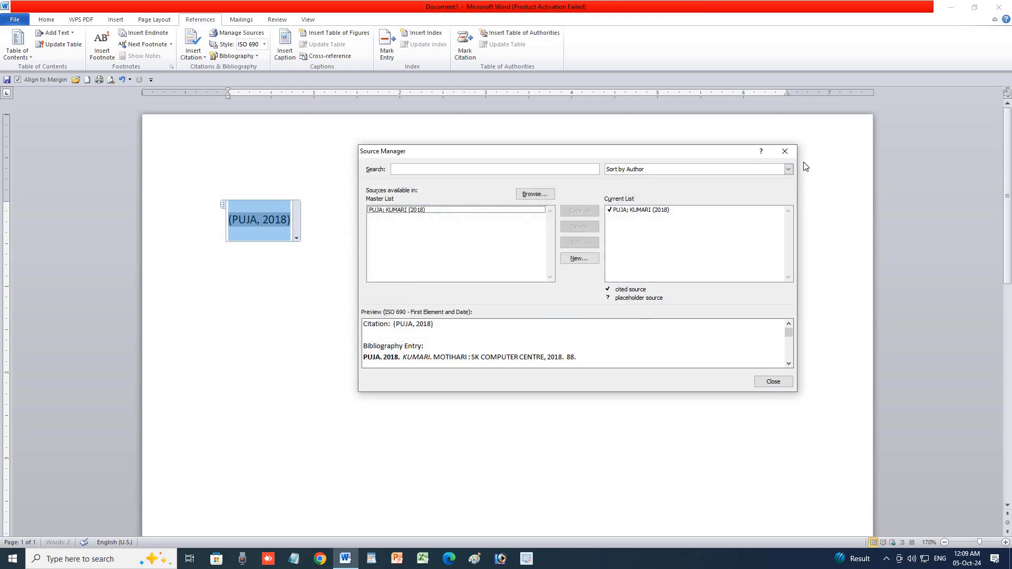
pyautogui.click(630, 210)
pyautogui.click(579, 243)
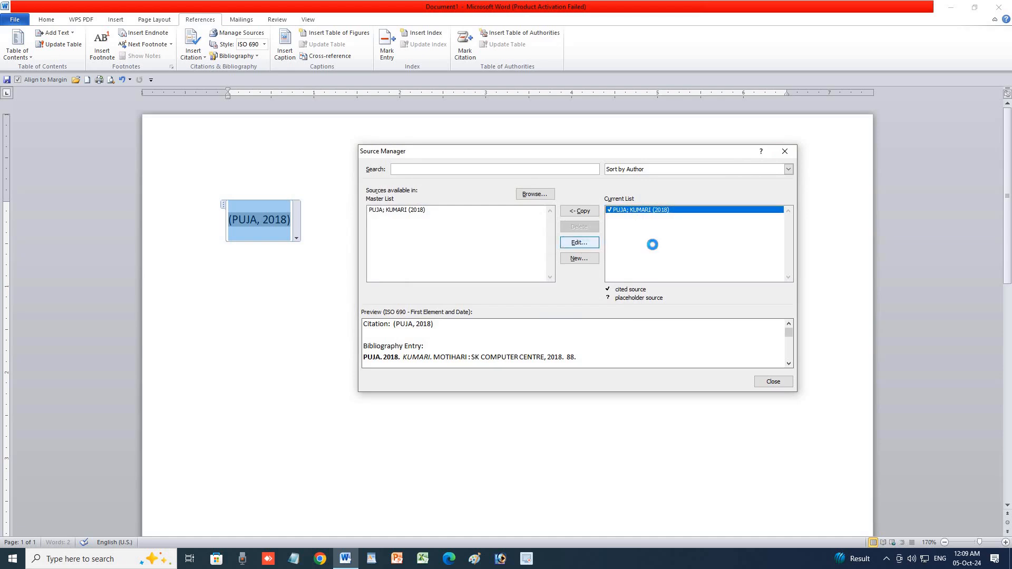
pyautogui.click(619, 185)
pyautogui.click(785, 152)
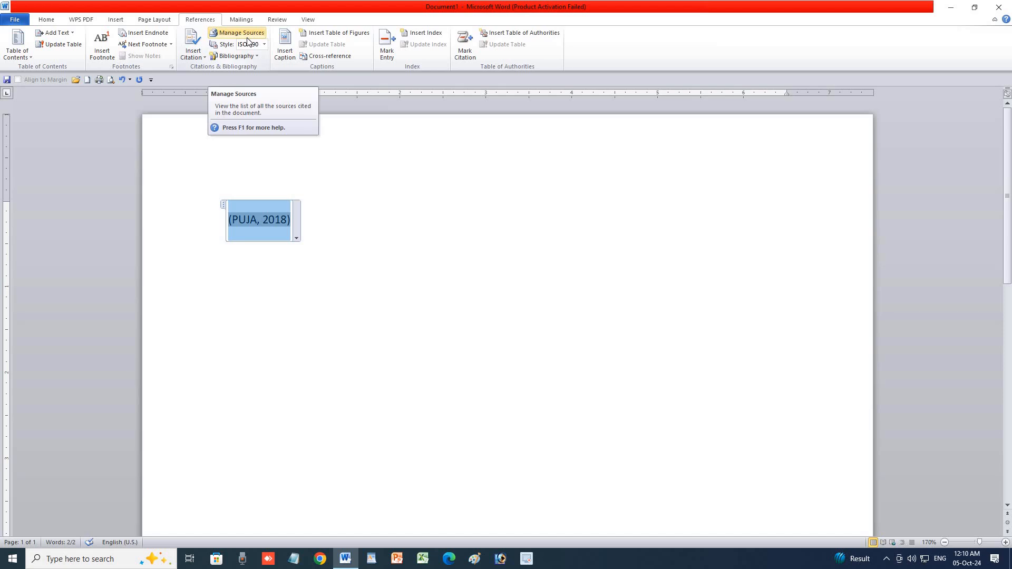
# Select the citation in the document and right-align it
pyautogui.click(343, 219)
pyautogui.click(218, 227)
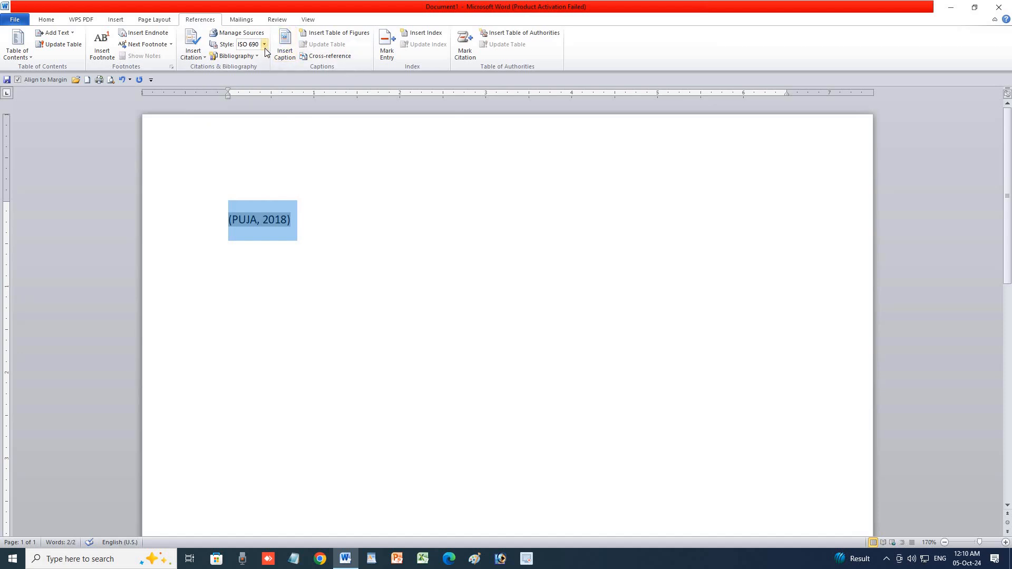
pyautogui.click(47, 19)
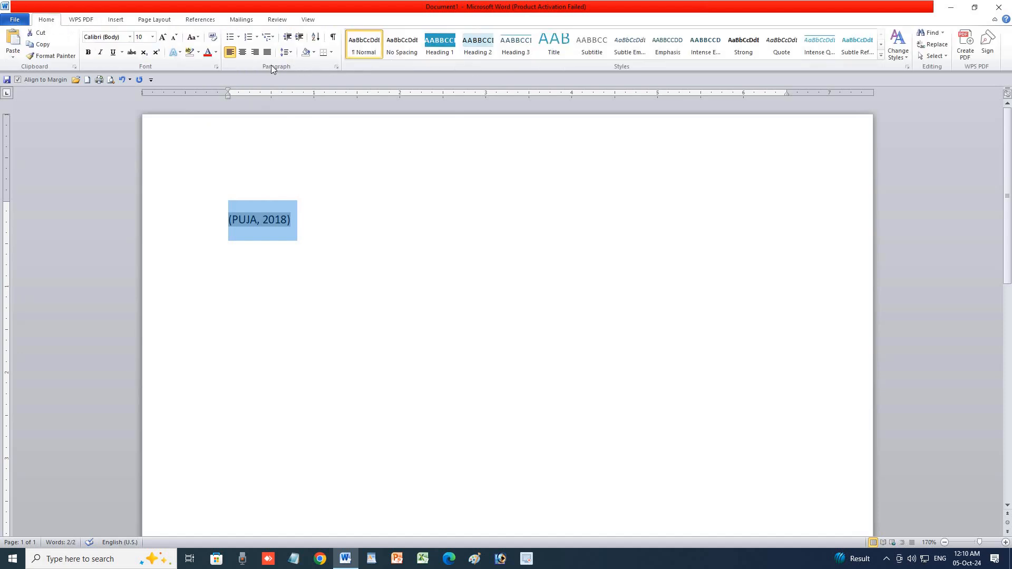
pyautogui.click(254, 52)
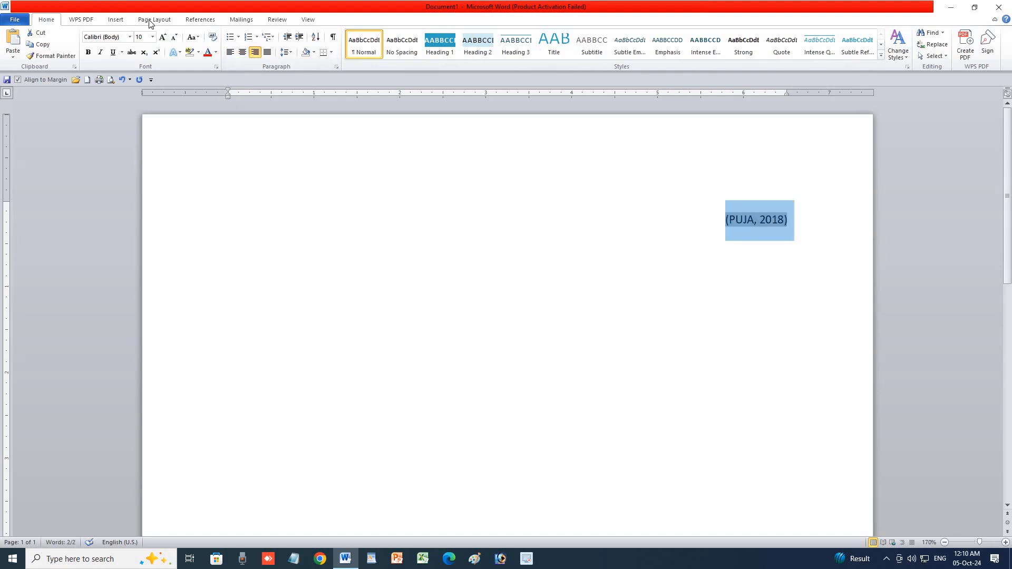
# Enlarge the citation's text to 48 pt
pyautogui.click(163, 37)
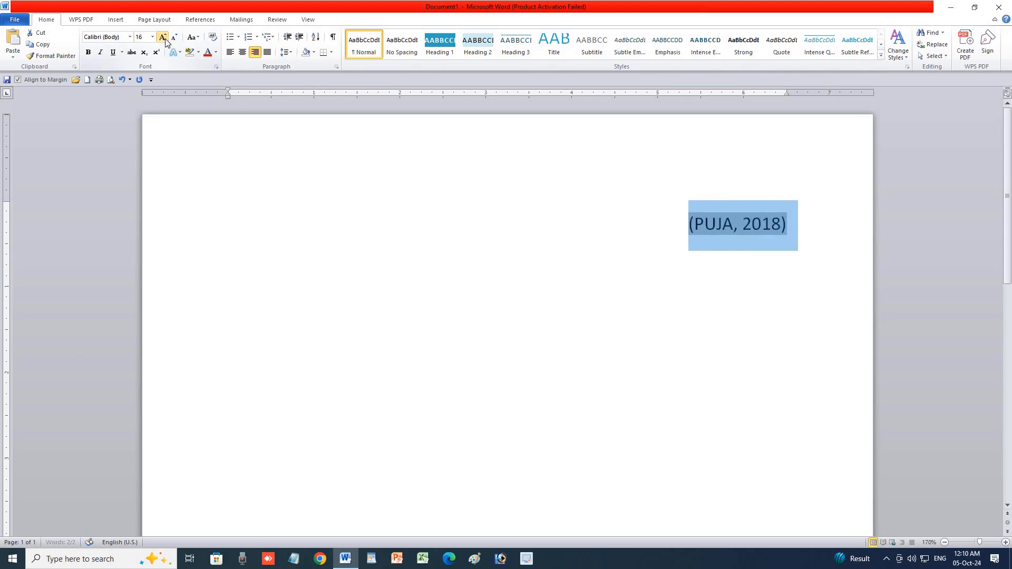
pyautogui.click(163, 37)
pyautogui.click(163, 37)
pyautogui.click(163, 37)
pyautogui.click(164, 37)
pyautogui.click(164, 37)
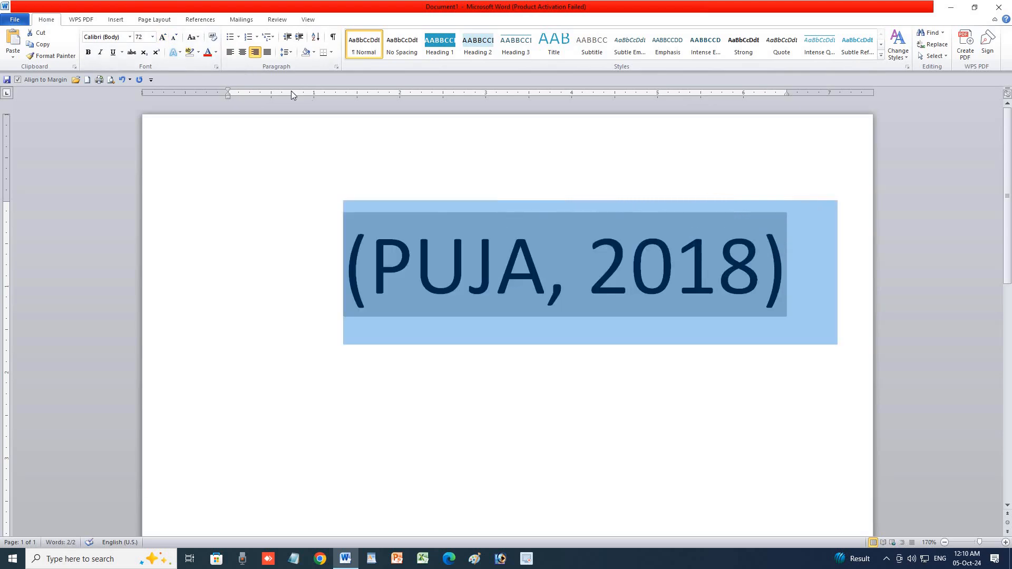
pyautogui.click(174, 37)
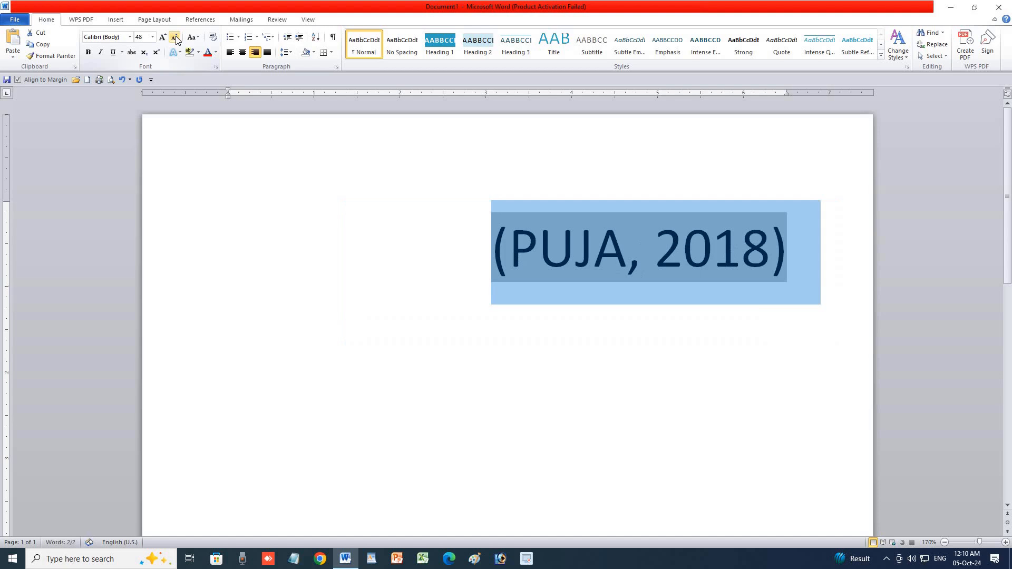
# Try the citation styles Chicago Fifteenth Edition, APA Fifth Edition, GOST - Name Sort and ISO 690 - Numerical Reference, and finish with SIST02
pyautogui.click(200, 20)
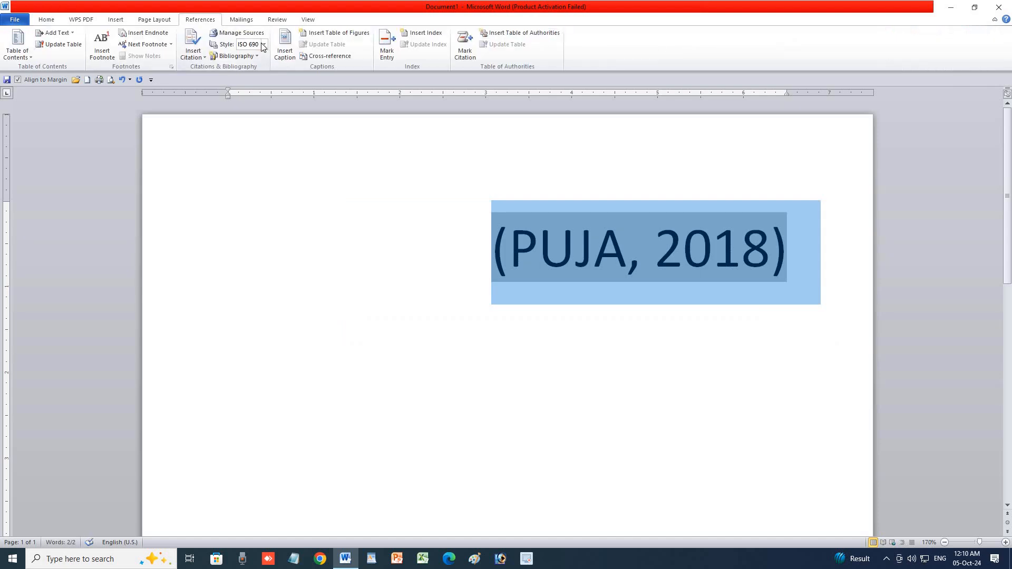
pyautogui.click(264, 44)
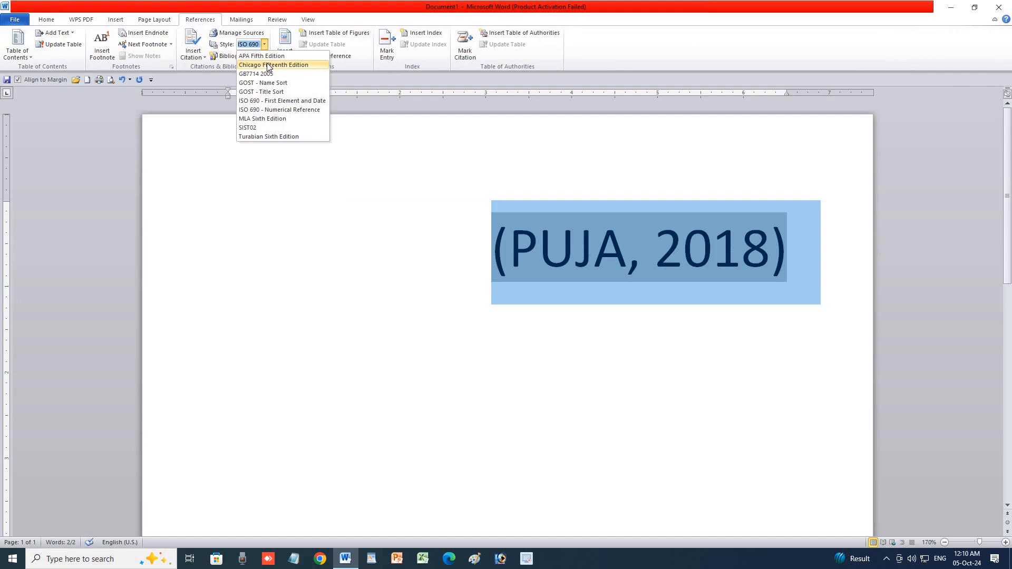
pyautogui.click(267, 64)
pyautogui.click(264, 45)
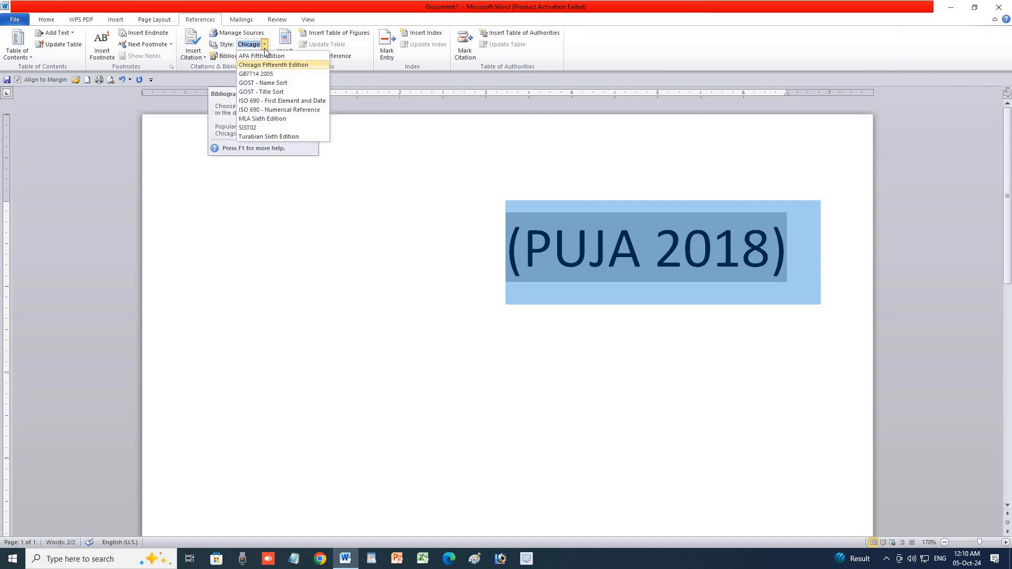
pyautogui.click(264, 56)
pyautogui.click(264, 44)
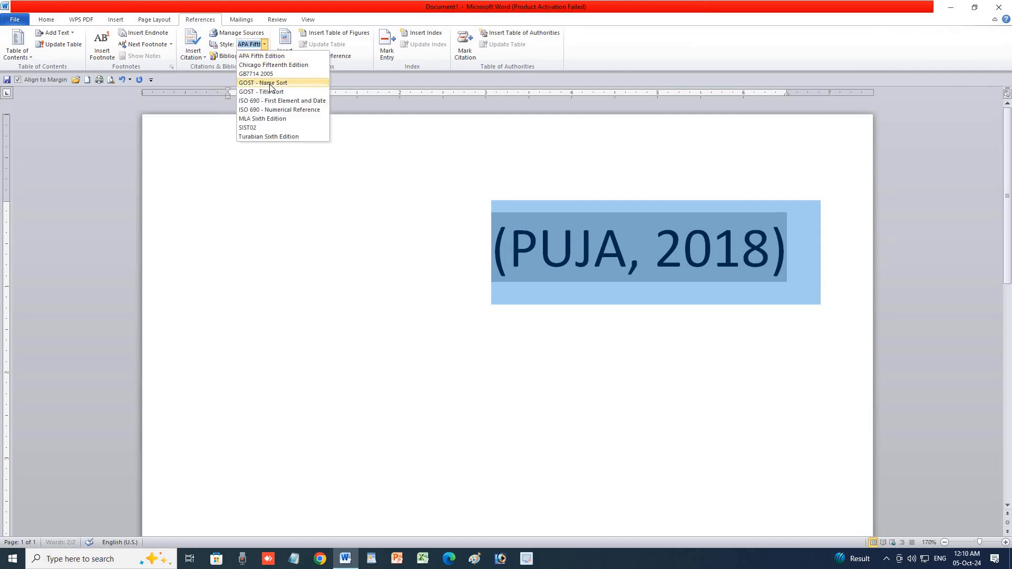
pyautogui.click(270, 82)
pyautogui.click(264, 45)
pyautogui.click(274, 109)
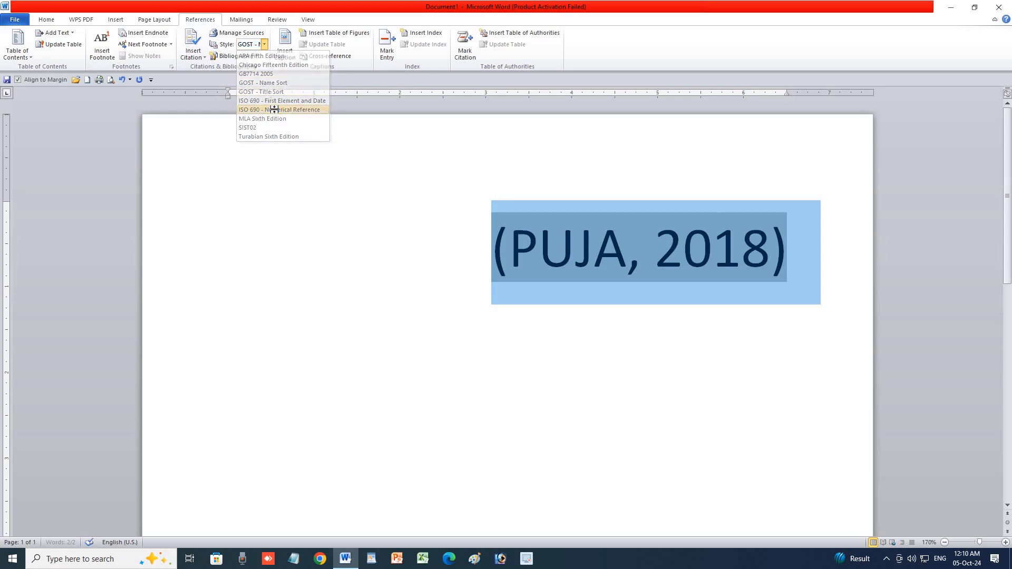
pyautogui.click(264, 44)
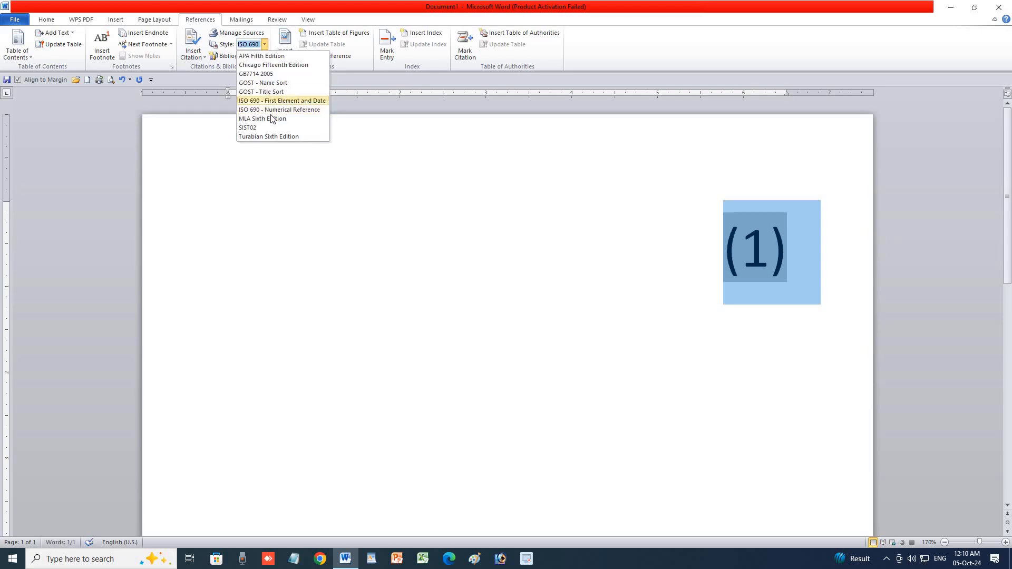
pyautogui.click(270, 125)
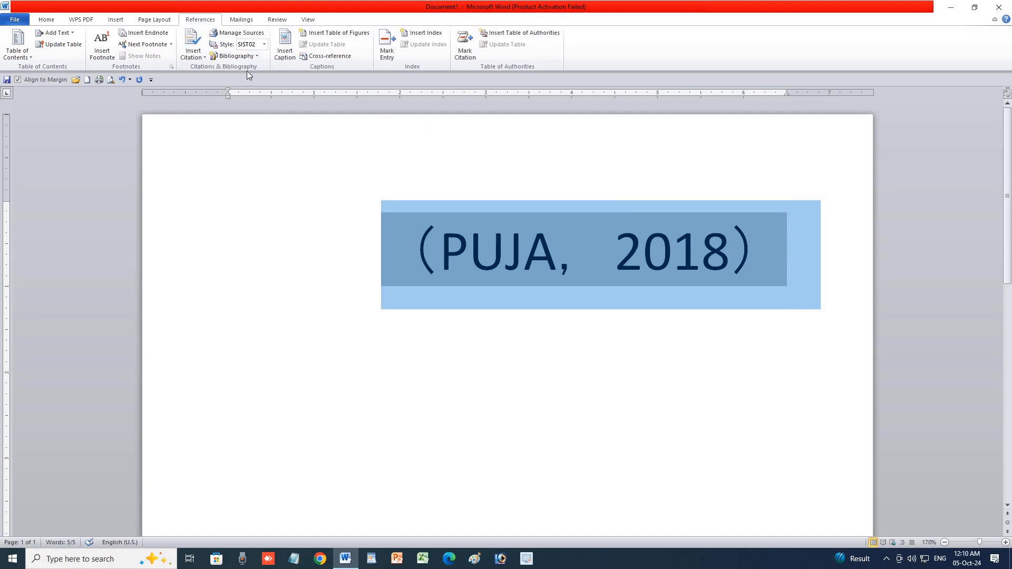
# Replace the selected citation with the built-in Bibliography block
pyautogui.click(224, 56)
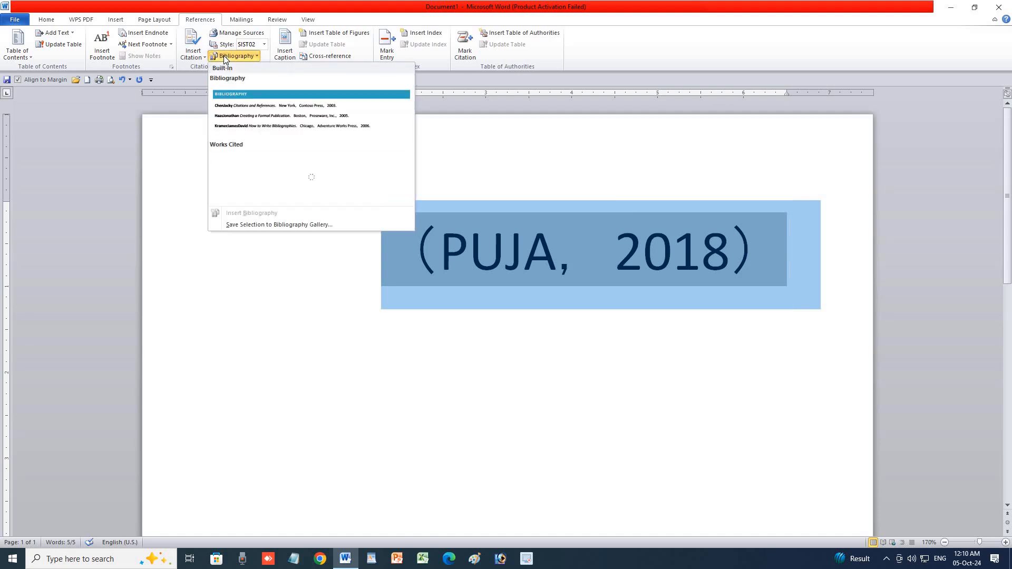
pyautogui.click(266, 122)
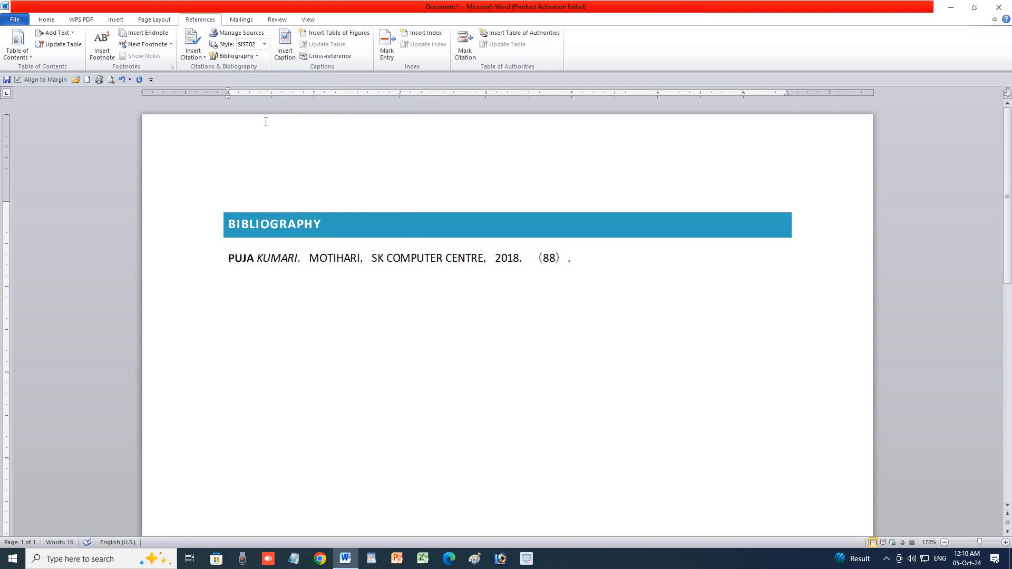
pyautogui.click(251, 57)
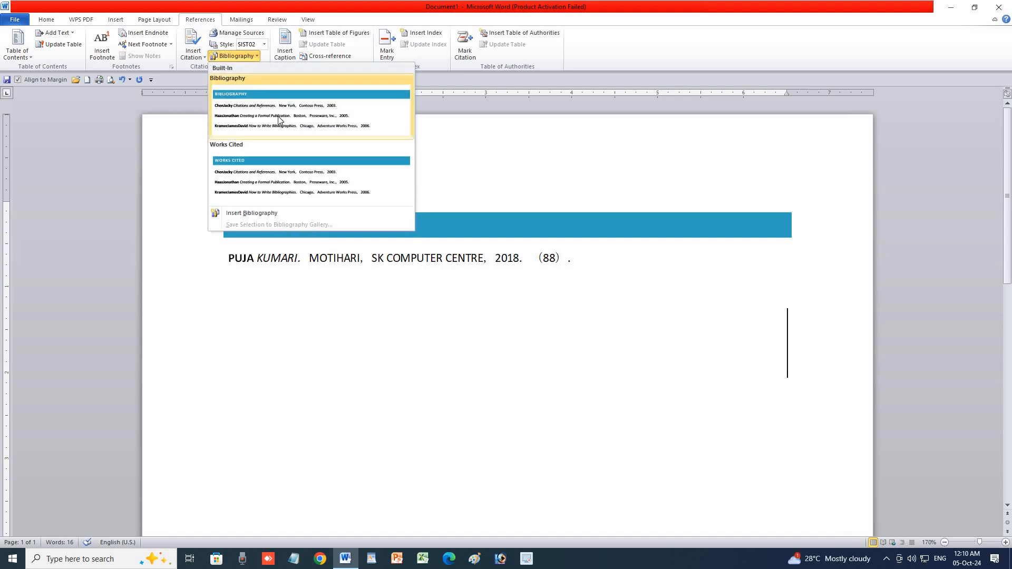
pyautogui.click(278, 116)
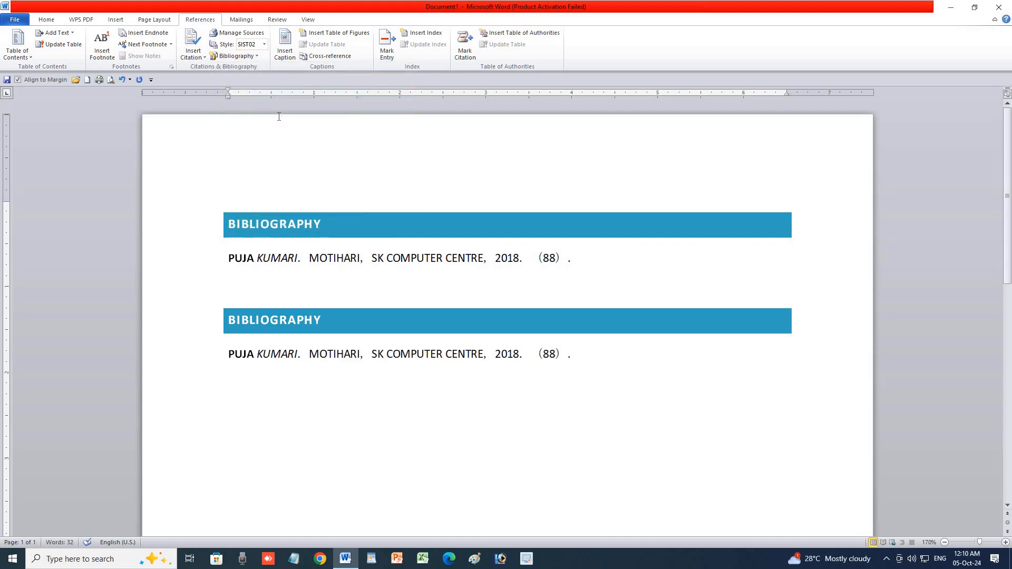
pyautogui.hotkey('ctrl', 'z')
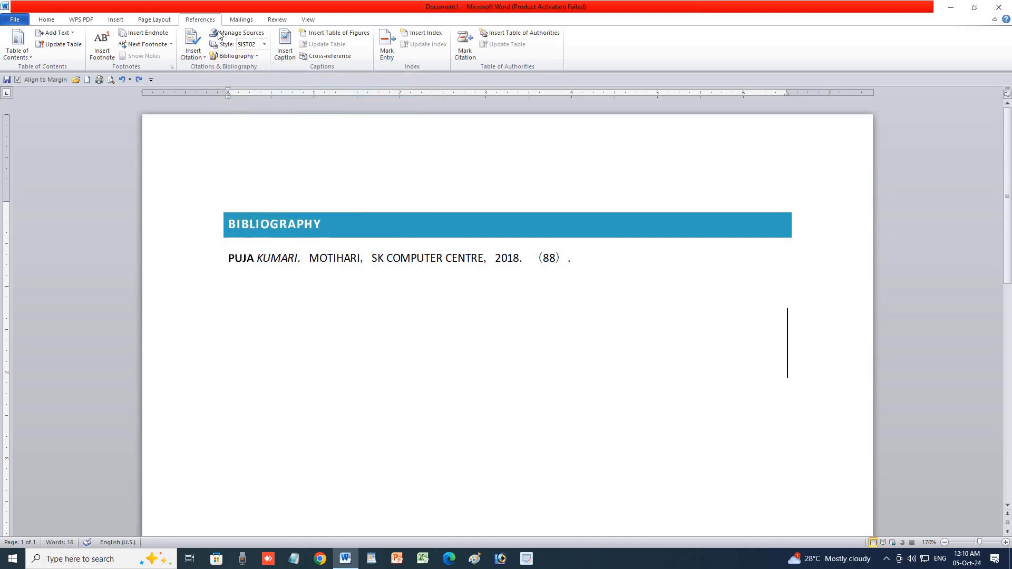